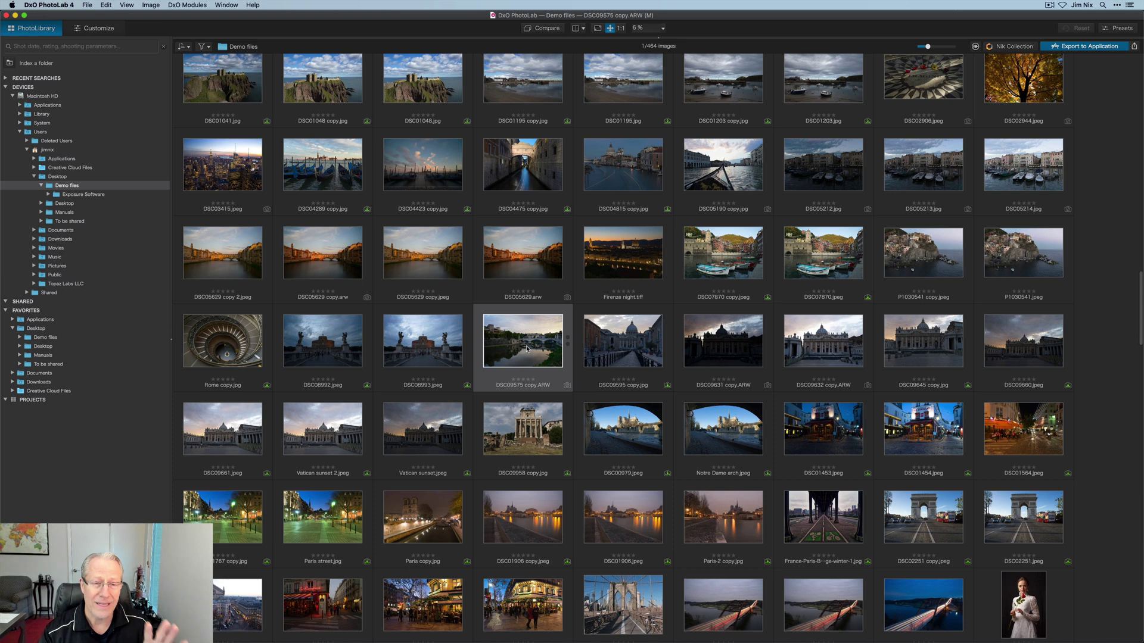
Open DSC09575 in Customize and hide the filmstrip so the photo fills the viewer
mouse_move(527, 349)
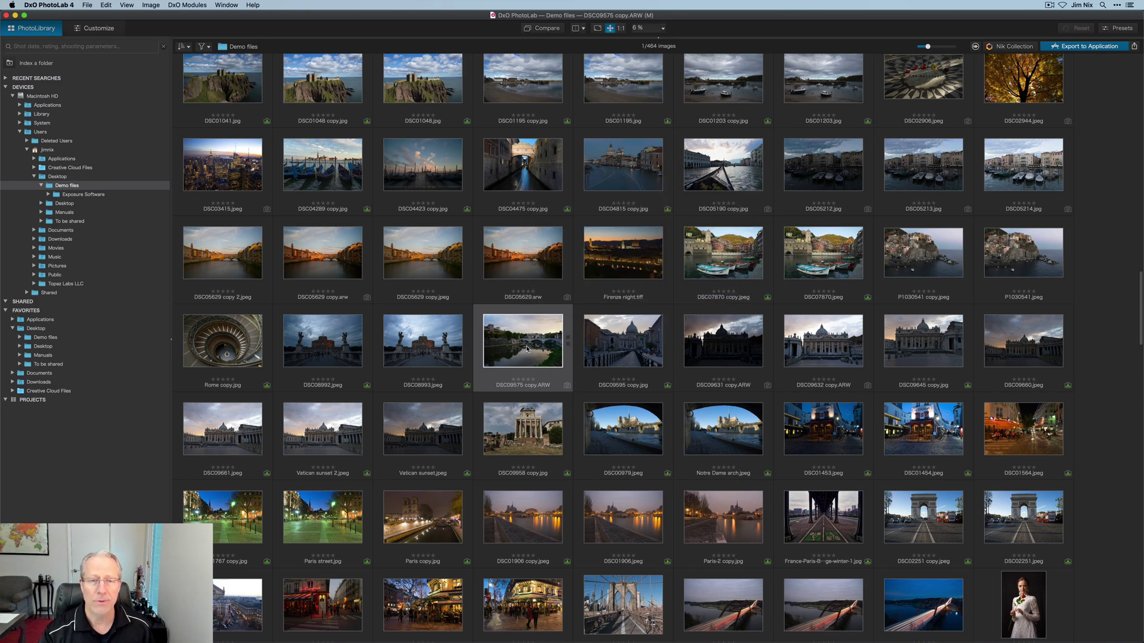
double_click(527, 348)
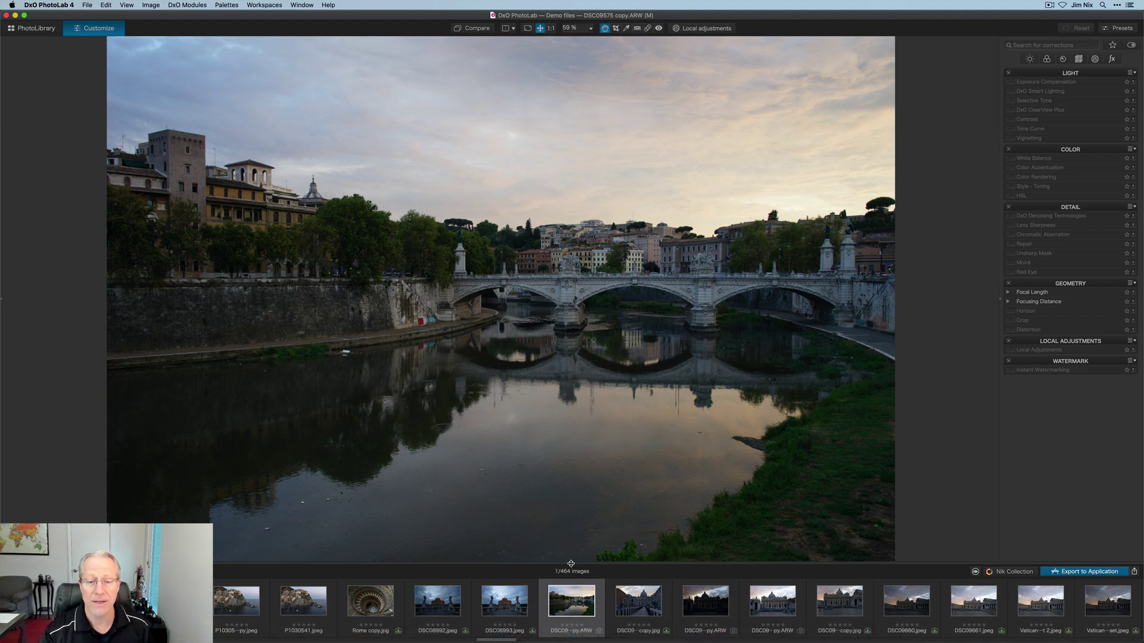
drag(572, 564, 572, 614)
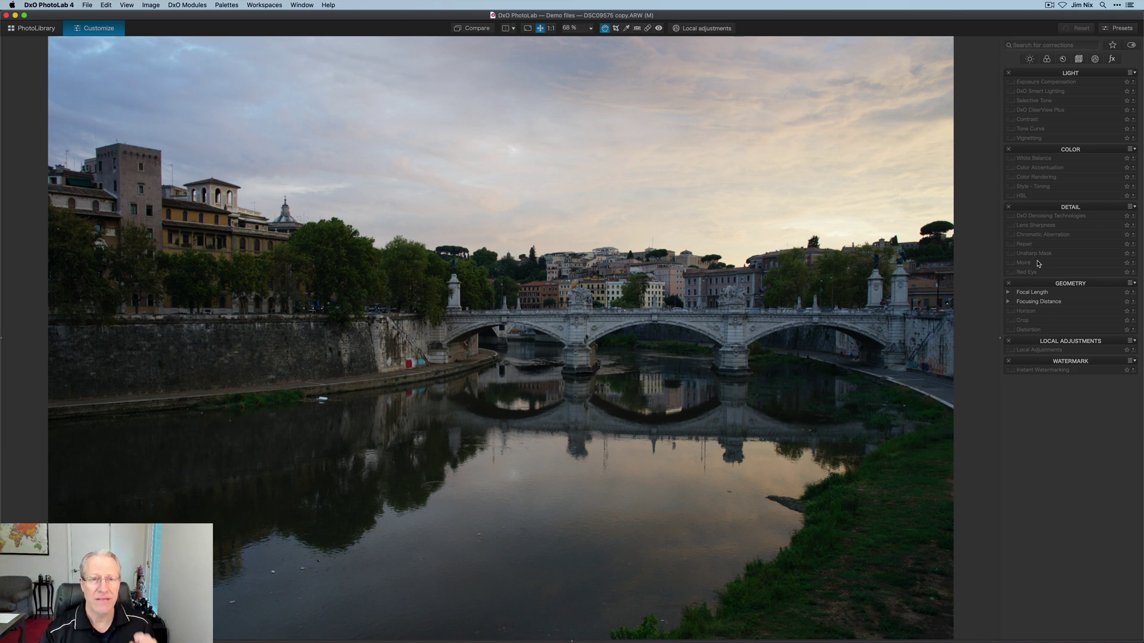
click(270, 6)
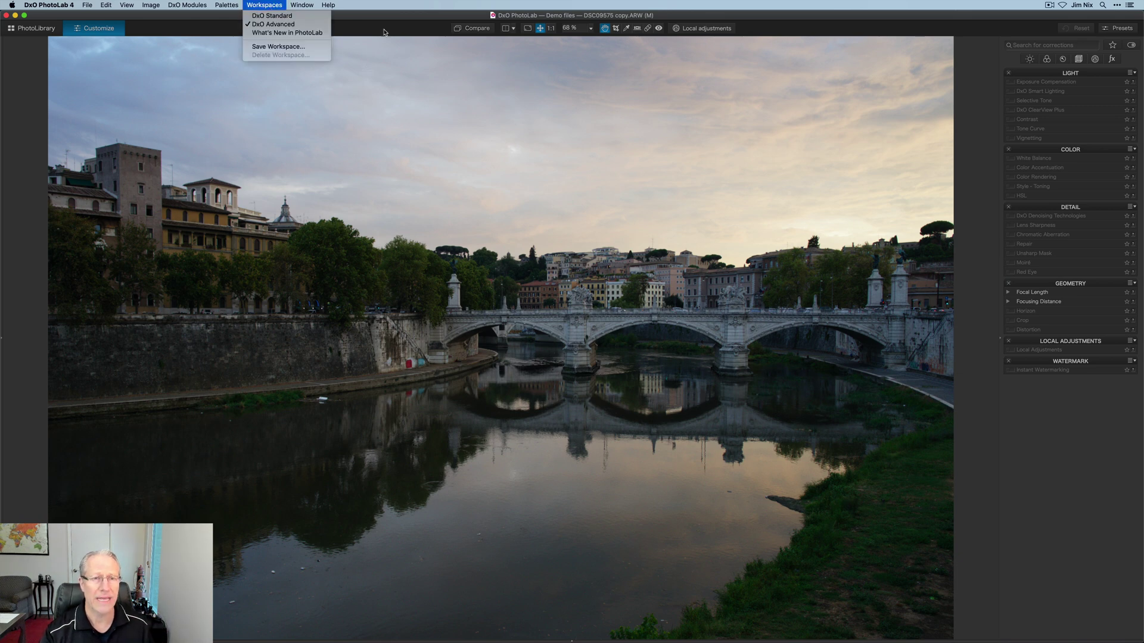
click(401, 18)
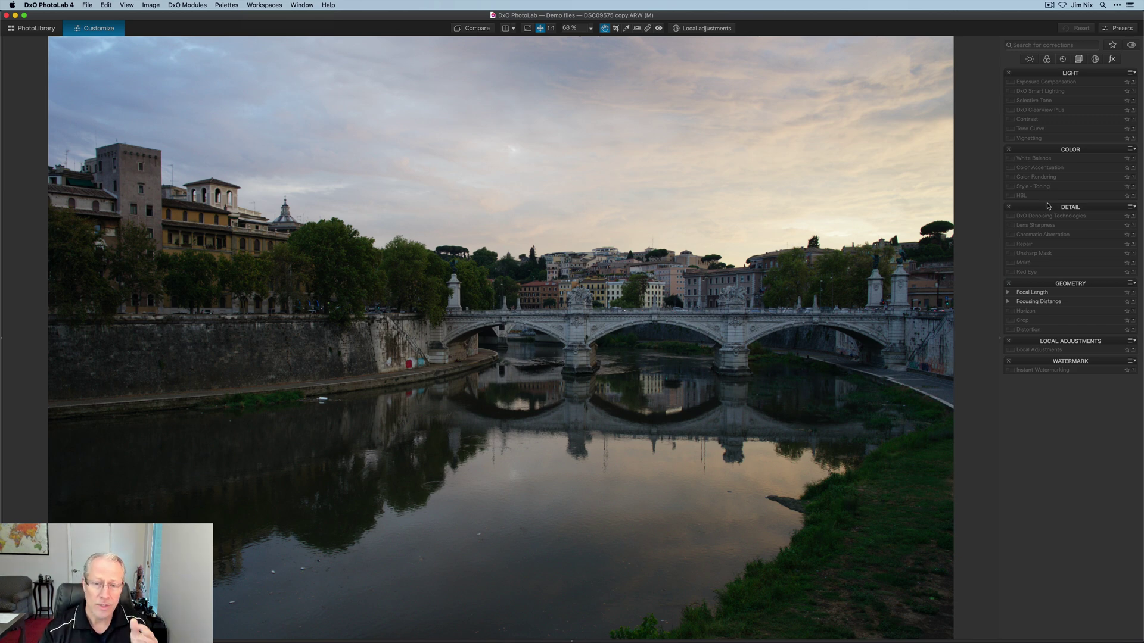
Enable Uniform Smart Lighting at 27 and set Selective Tone highlights -64, shadows 12
click(1020, 94)
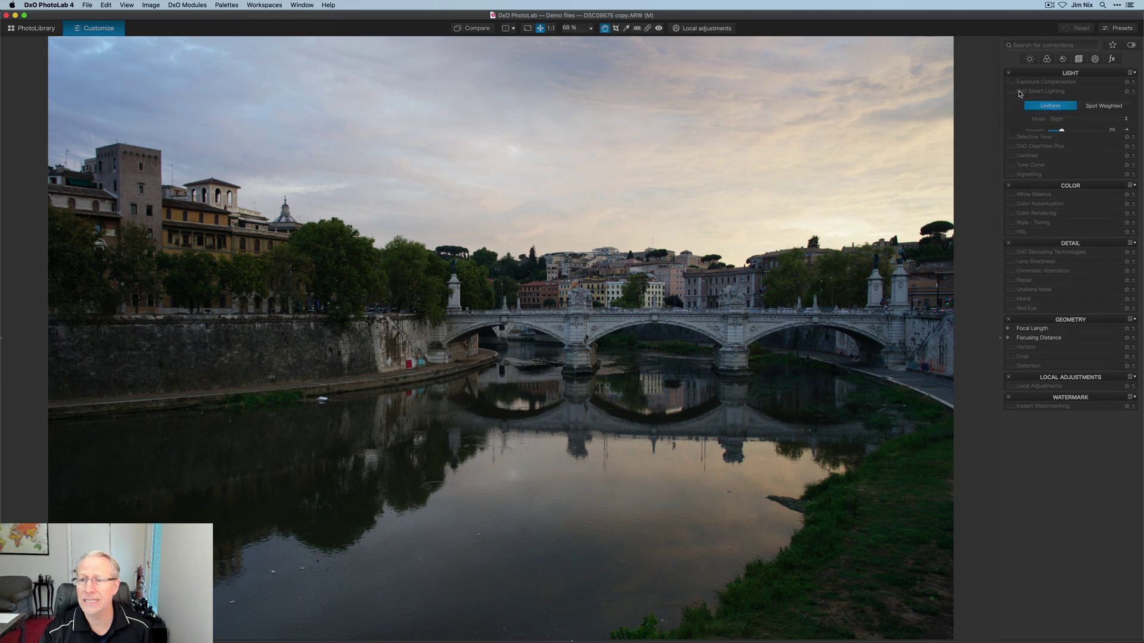
click(1012, 93)
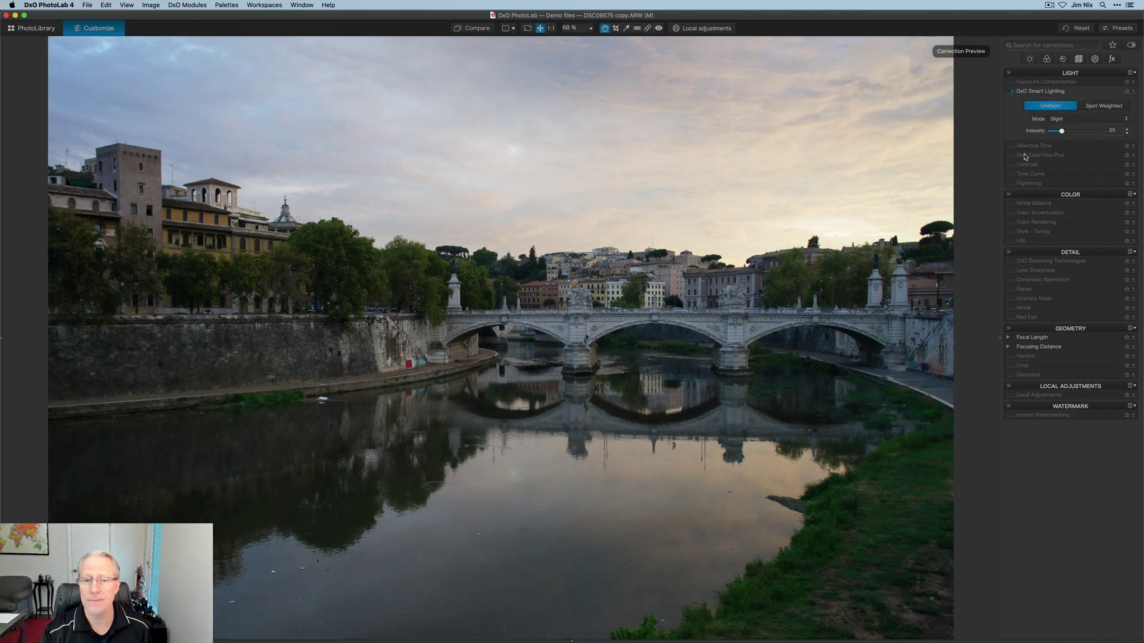
mouse_move(1061, 132)
mouse_down()
mouse_move(1088, 127)
mouse_move(1062, 130)
mouse_up()
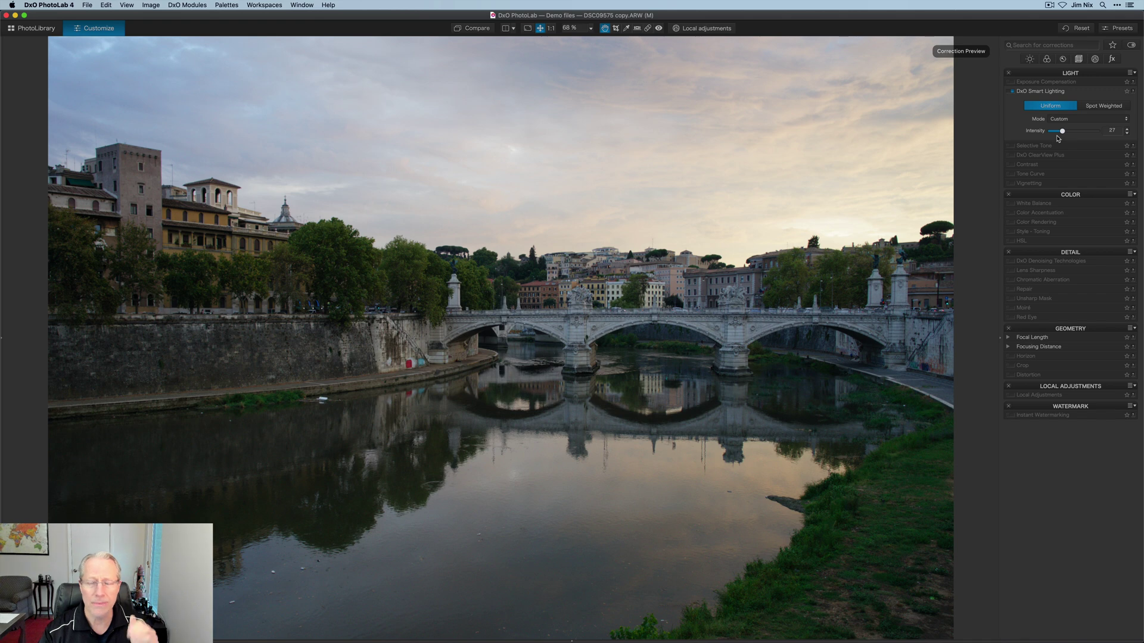
click(1013, 147)
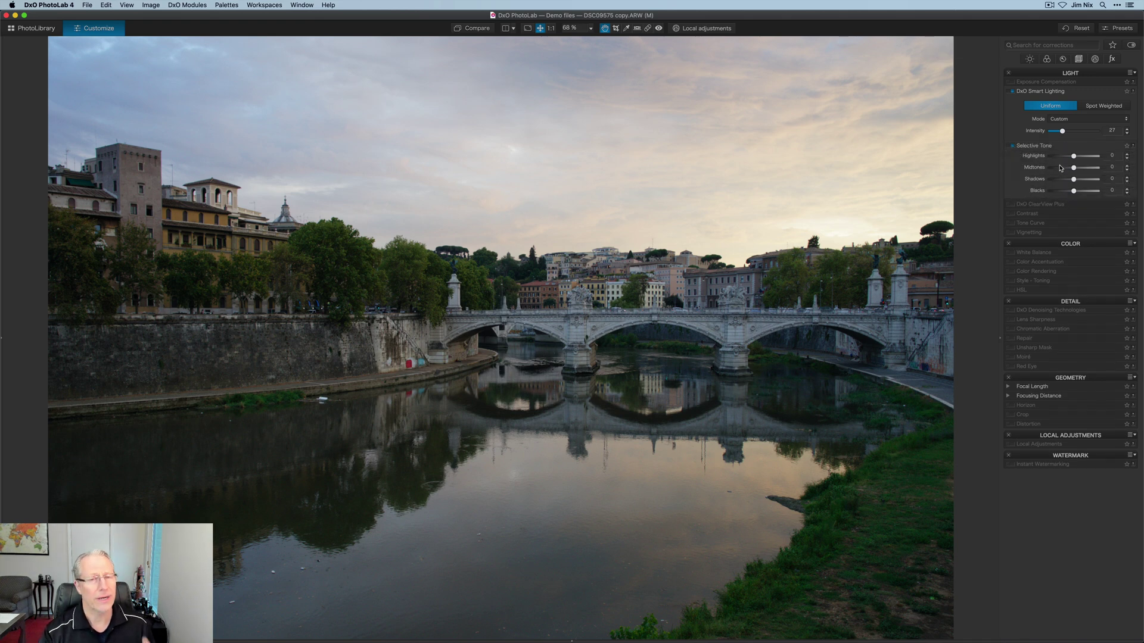
drag(1073, 156, 1077, 181)
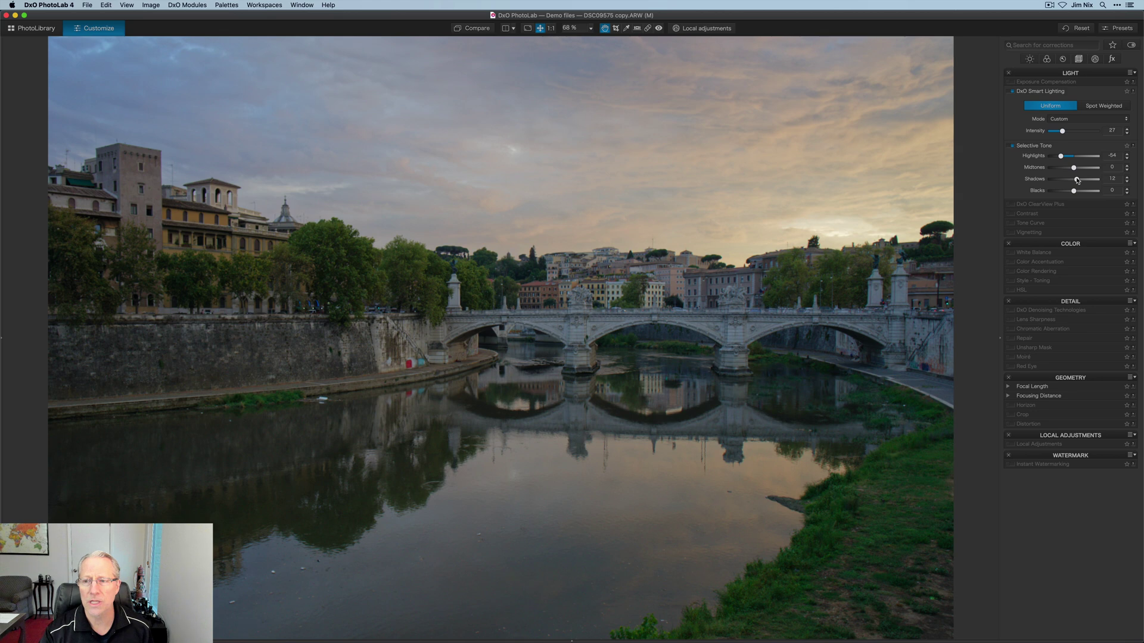
Turn on ClearView Plus at intensity 20, toggling it off and on to compare
click(1034, 205)
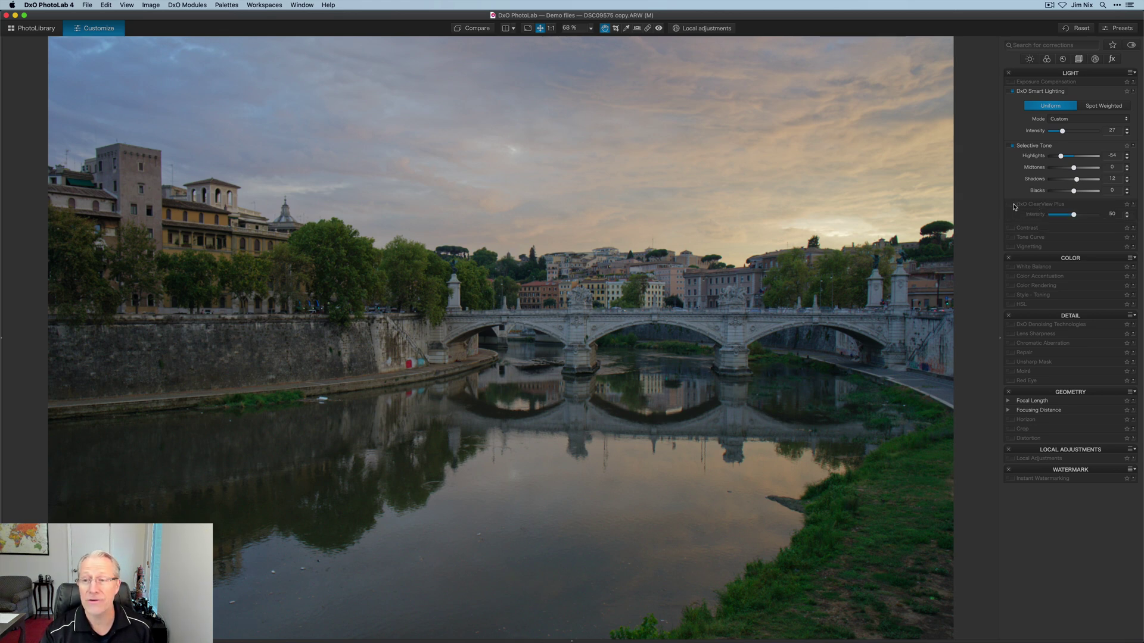
click(1013, 205)
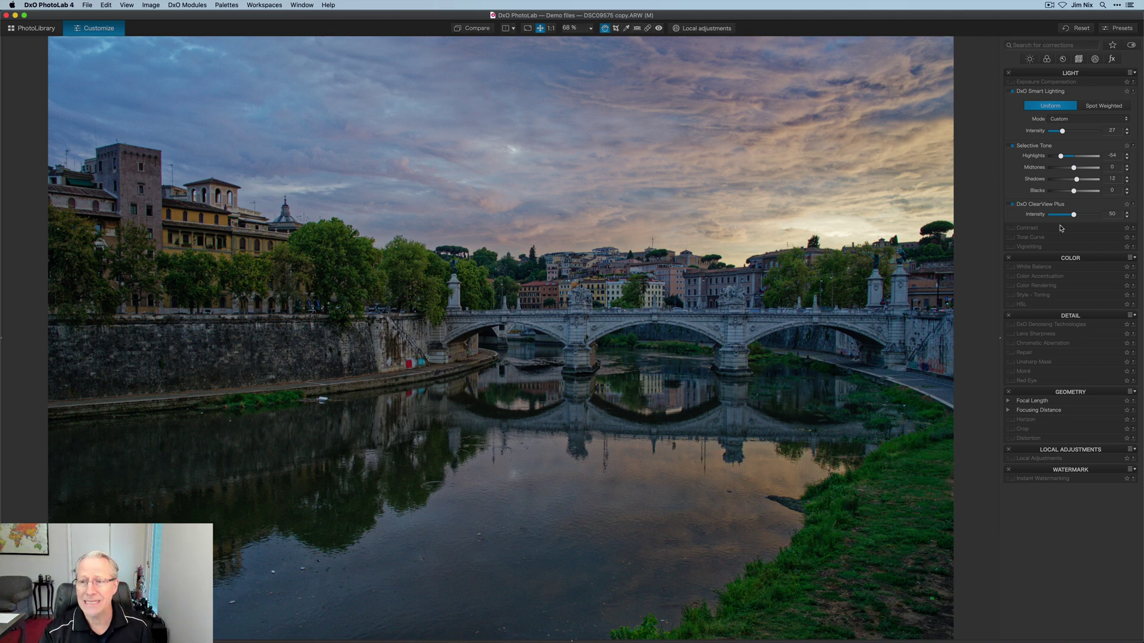
drag(1073, 215, 1060, 217)
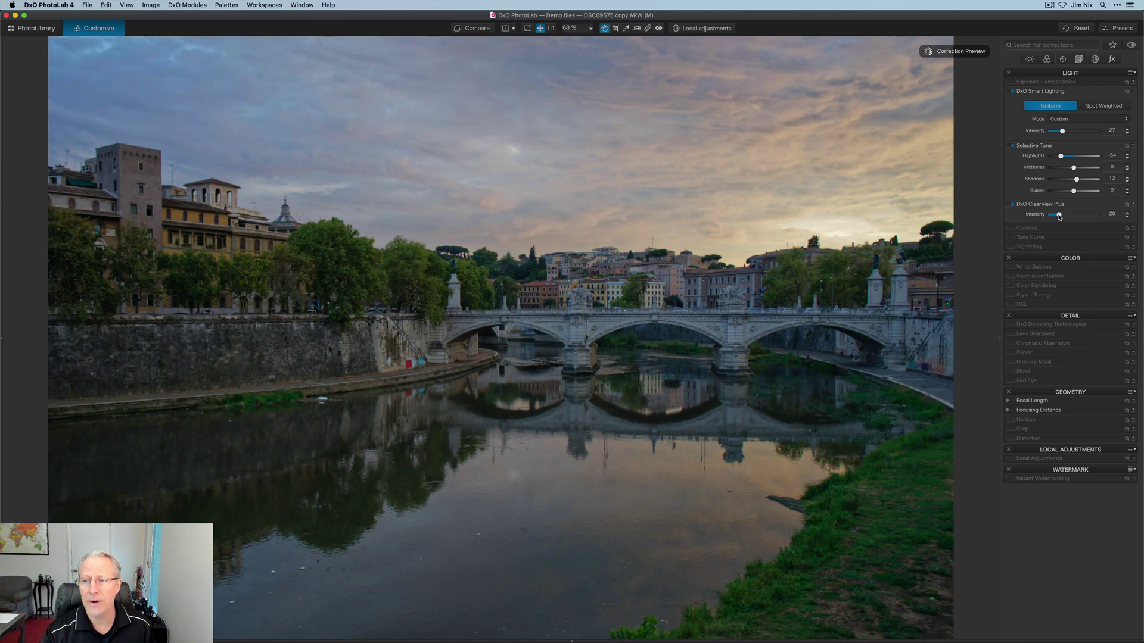
click(1011, 206)
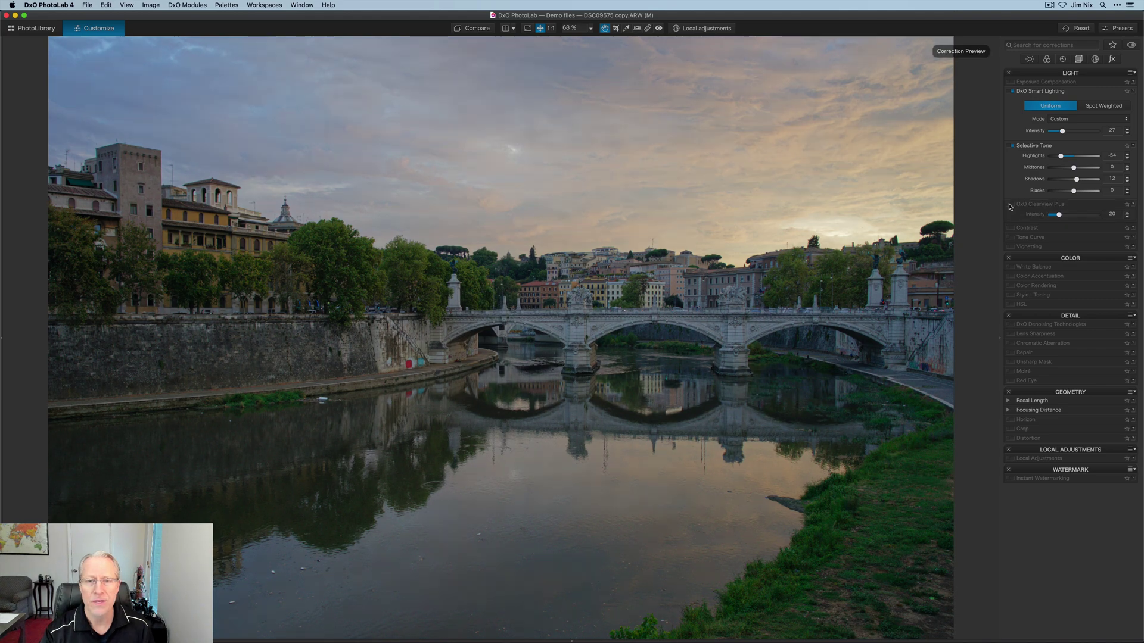
click(1011, 206)
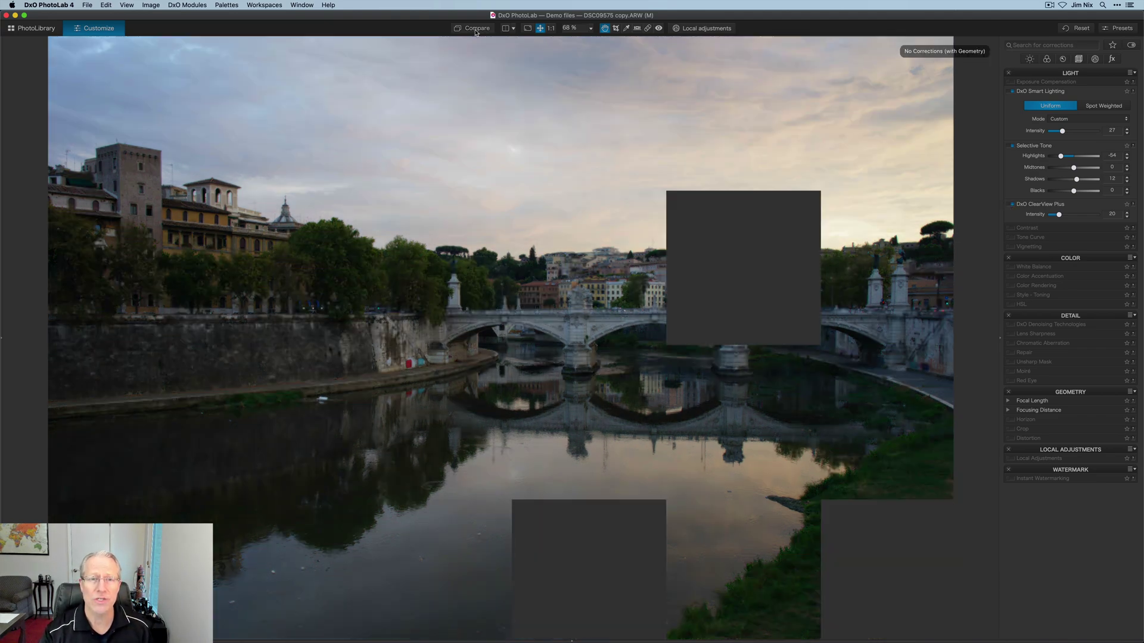
click(475, 30)
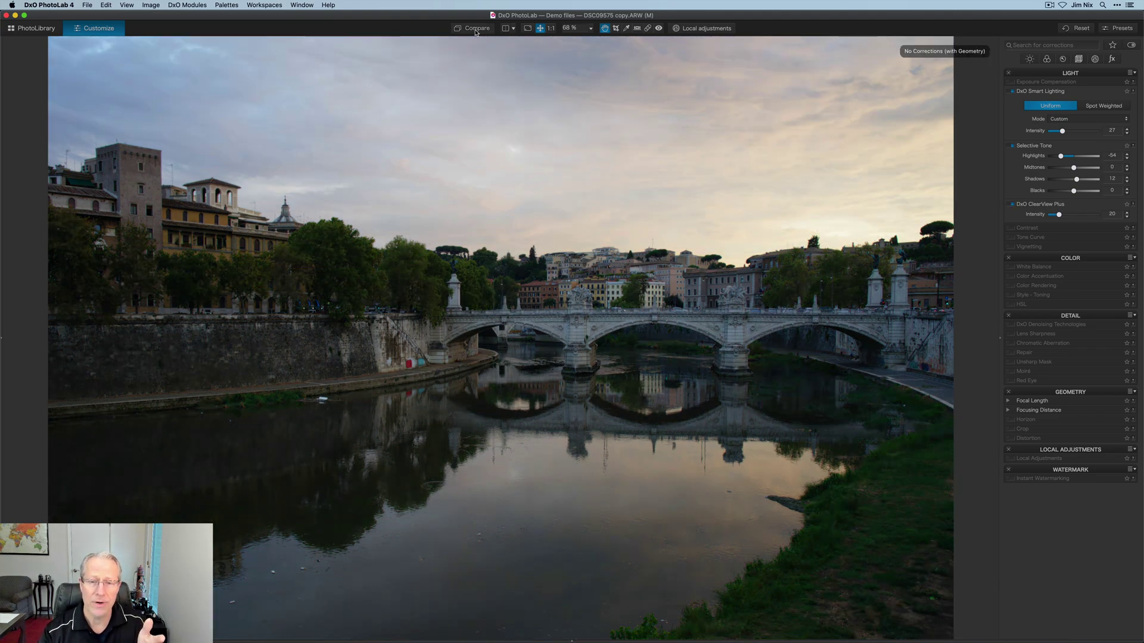
click(475, 30)
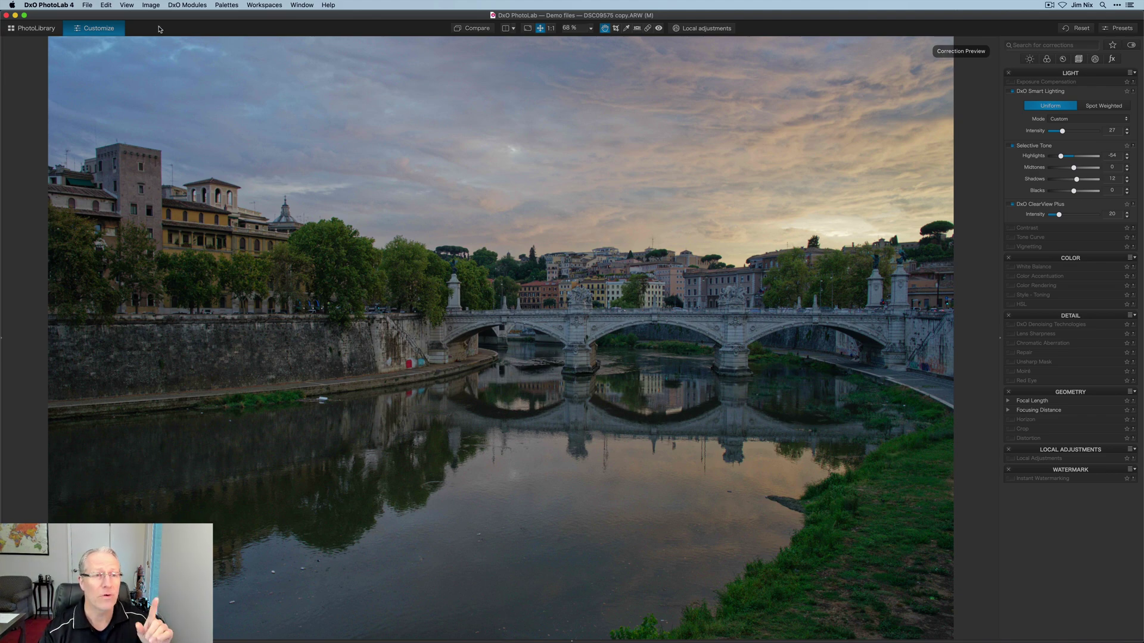
Export the photo to Luminar AI as a 16-bit TIFF via Image > Export to Application
click(155, 5)
mouse_move(185, 105)
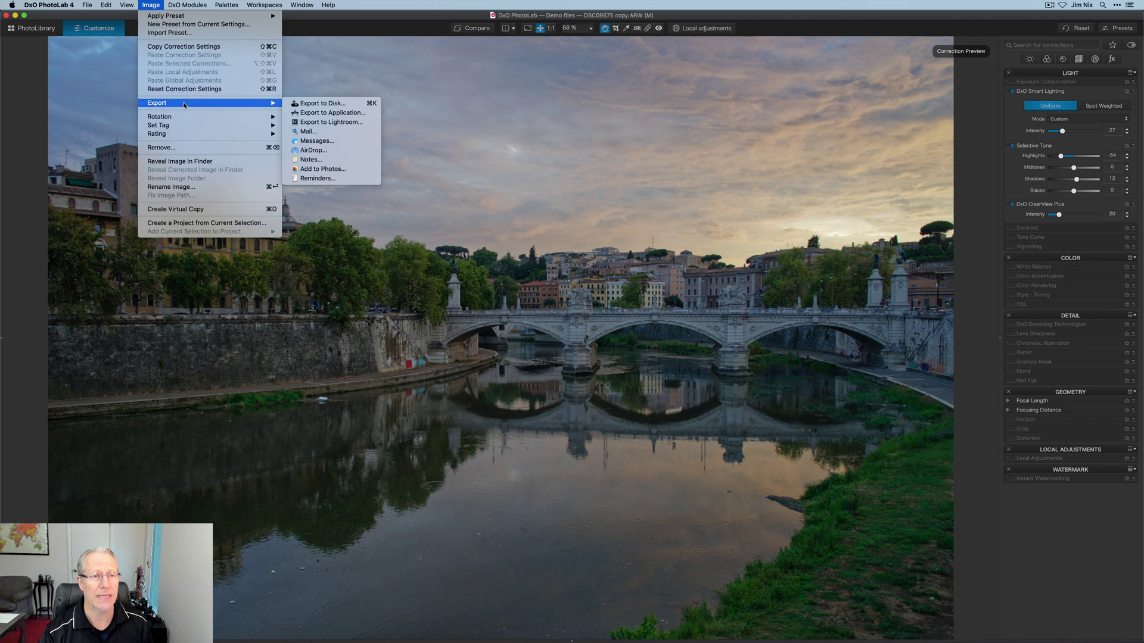
click(316, 114)
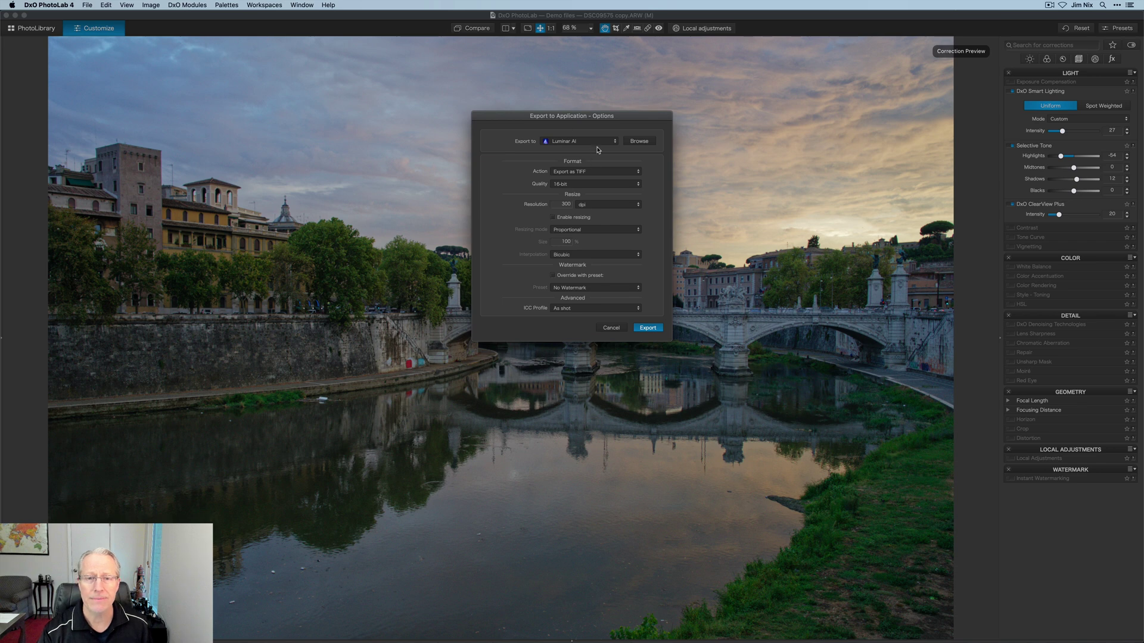
click(584, 142)
click(585, 143)
click(634, 142)
scroll(602, 236, down, 15)
scroll(602, 235, up, 10)
click(804, 332)
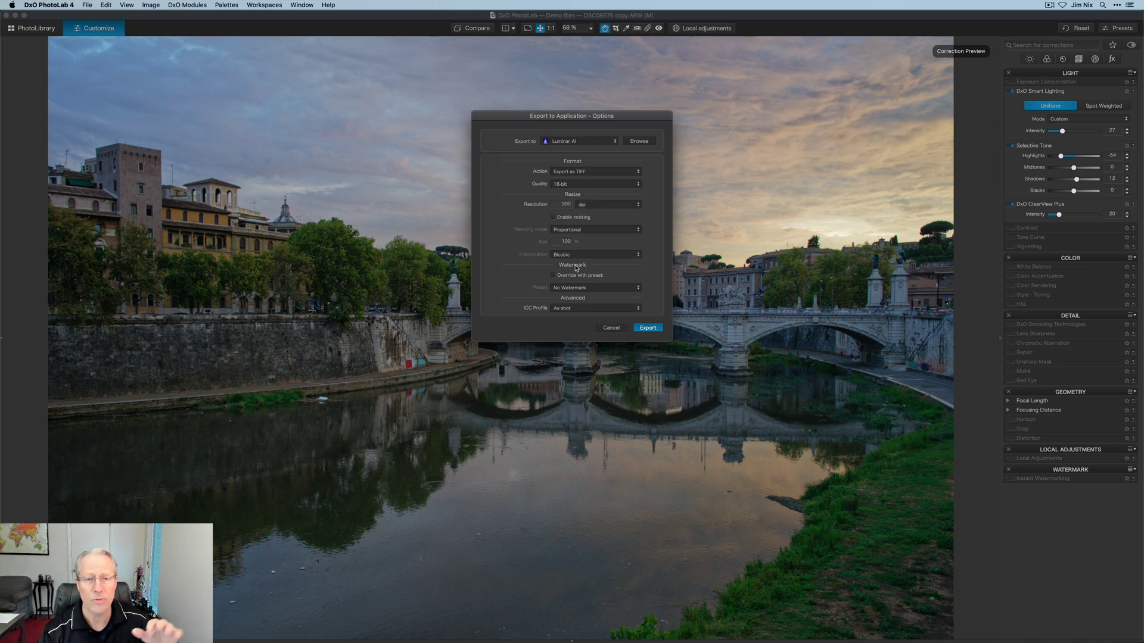
click(648, 328)
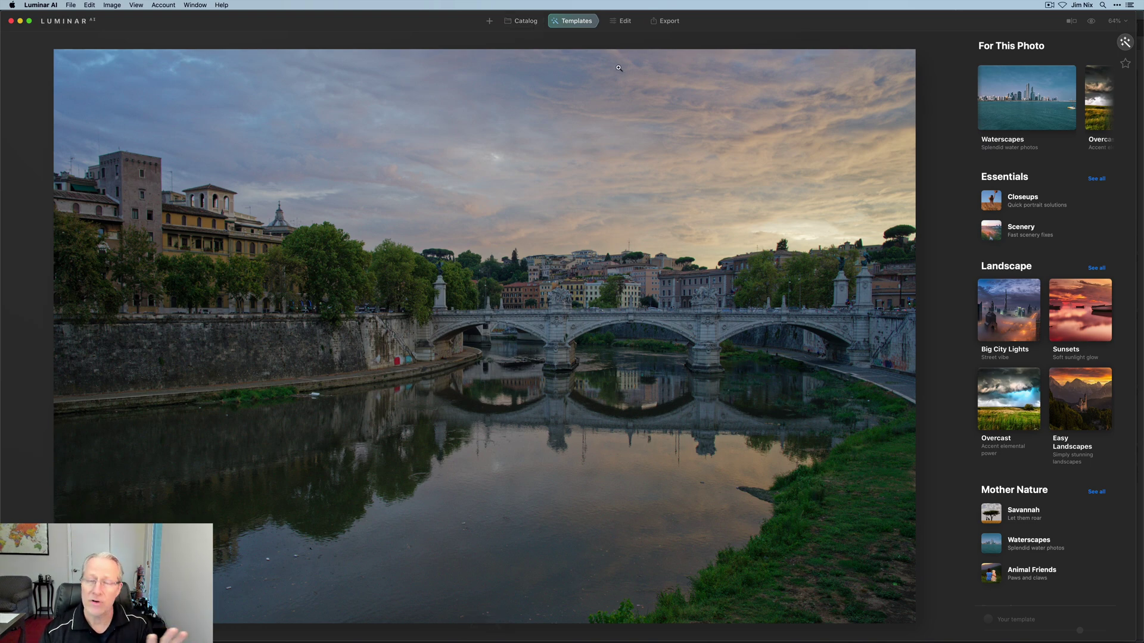
Show Luminar AI's Edit workspace with the Essentials tools for the bridge photo
click(629, 27)
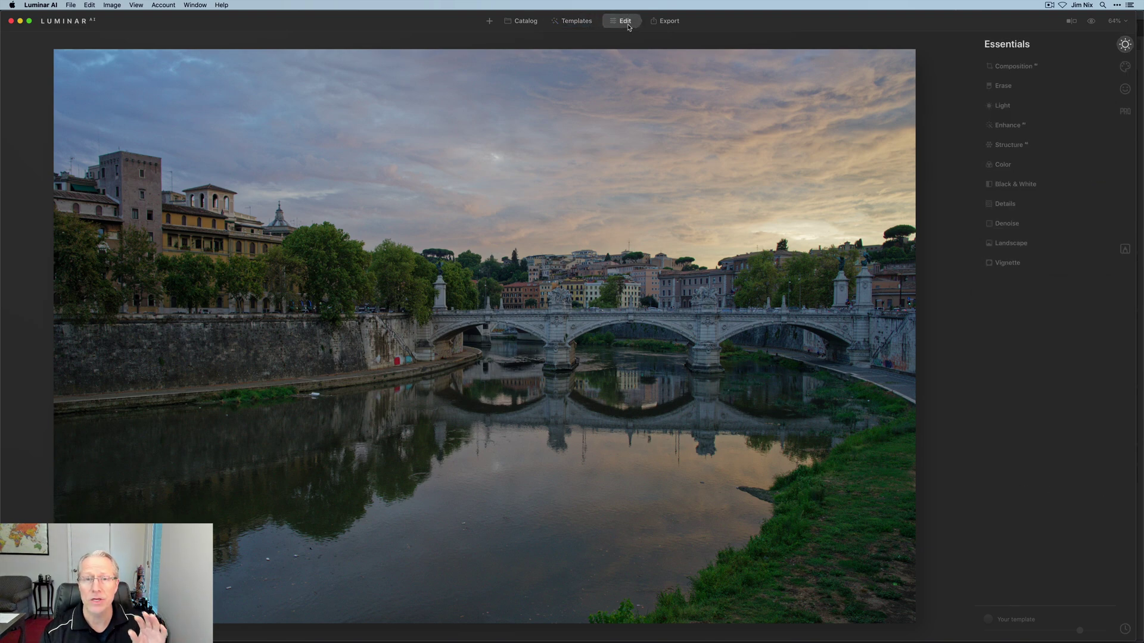
click(1020, 127)
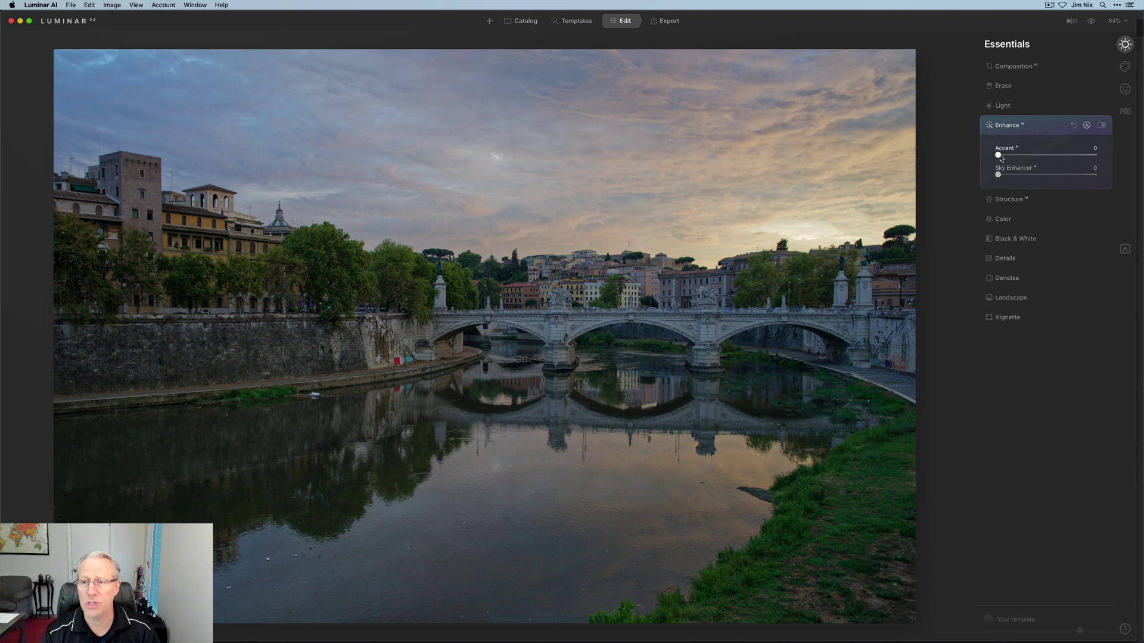
drag(999, 155, 1010, 178)
click(1012, 197)
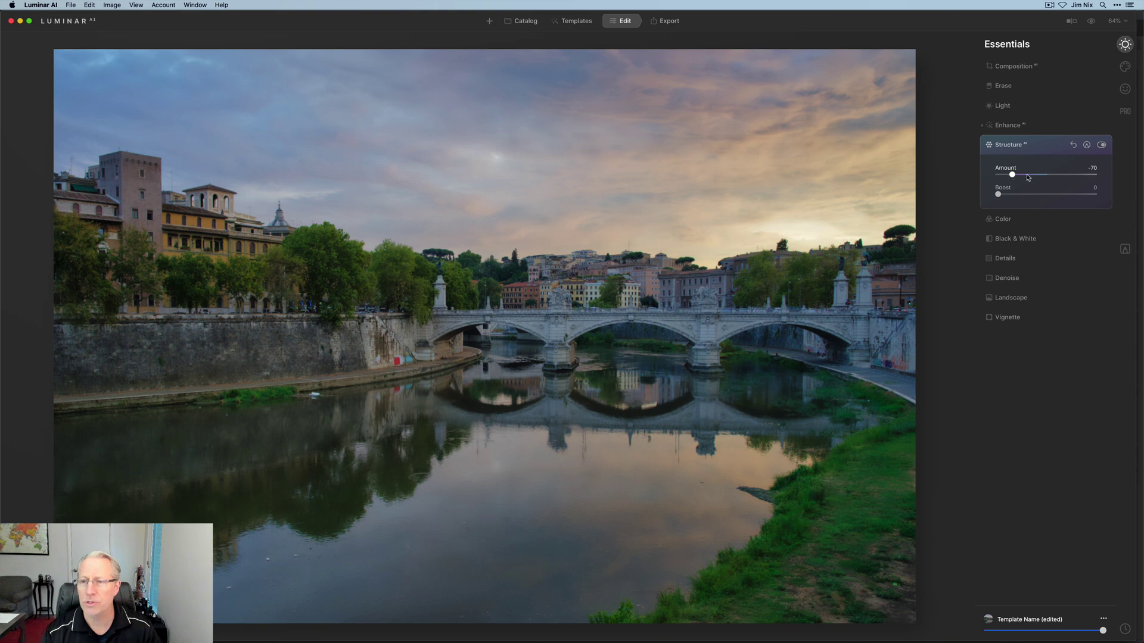
Erase the -70 Structure effect from the buildings, trees and bridge with a paint mask
click(1087, 145)
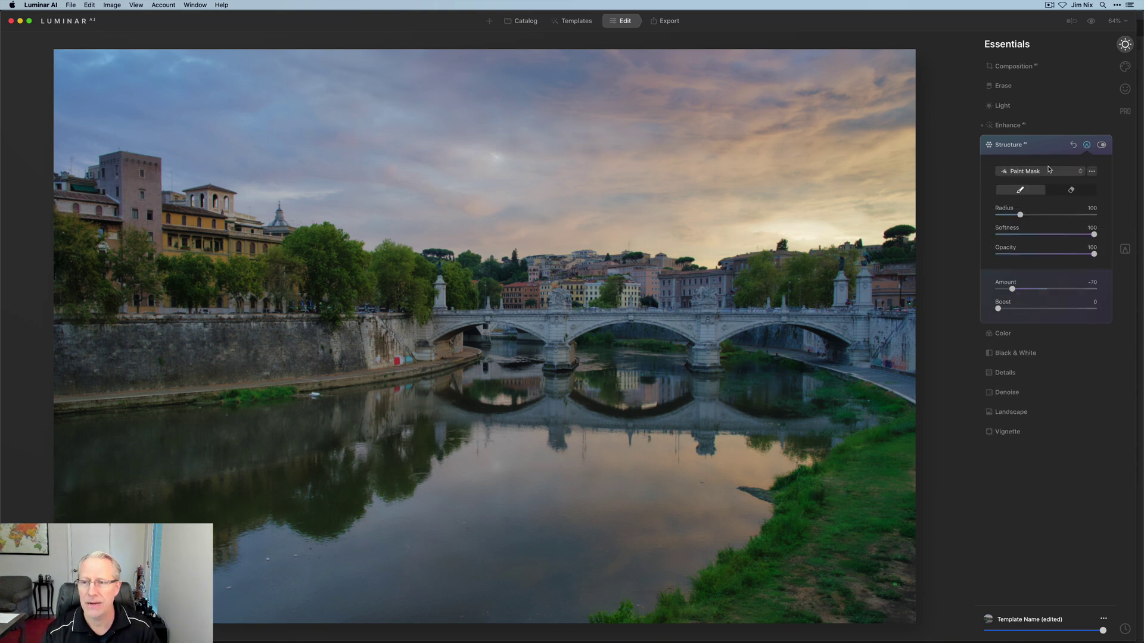
click(1070, 189)
mouse_move(711, 299)
mouse_down()
mouse_move(888, 264)
mouse_move(830, 285)
mouse_move(895, 325)
mouse_move(846, 355)
mouse_move(800, 328)
mouse_move(896, 384)
mouse_move(900, 337)
mouse_move(892, 451)
mouse_move(882, 445)
mouse_move(834, 478)
mouse_move(932, 441)
mouse_move(892, 559)
mouse_move(908, 622)
mouse_move(907, 533)
mouse_move(883, 601)
mouse_move(859, 509)
mouse_move(878, 483)
mouse_move(813, 506)
mouse_move(811, 496)
mouse_move(678, 611)
mouse_move(732, 613)
mouse_move(907, 482)
mouse_move(911, 585)
mouse_move(887, 636)
mouse_move(839, 571)
mouse_move(817, 635)
mouse_move(791, 574)
mouse_move(859, 601)
mouse_move(783, 621)
mouse_move(869, 622)
mouse_move(813, 568)
mouse_move(630, 621)
mouse_move(734, 618)
mouse_up()
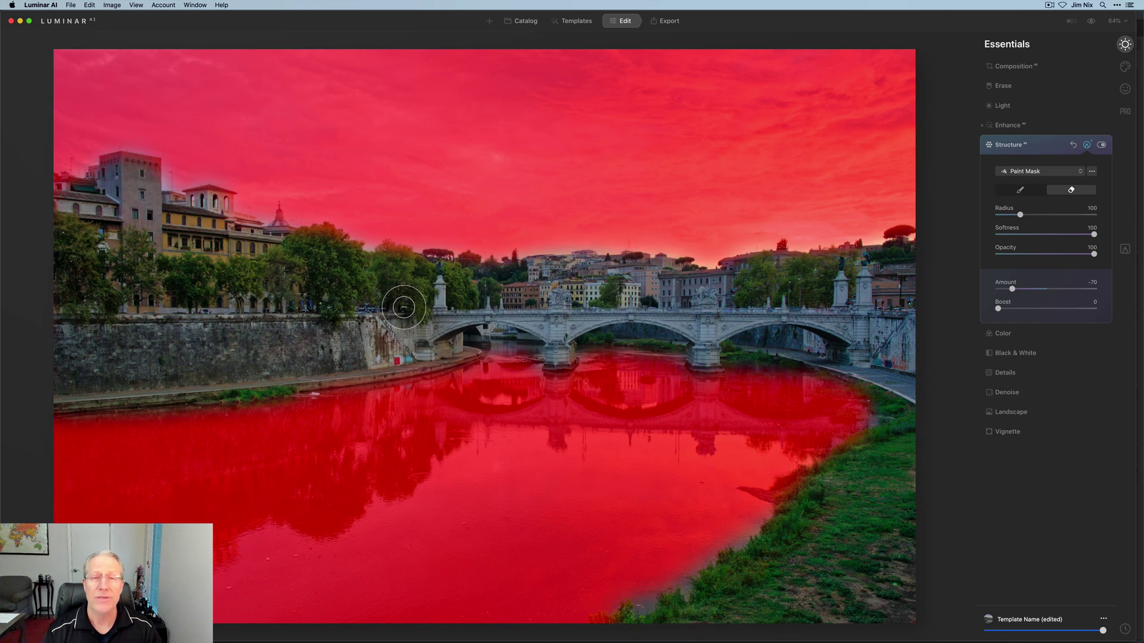
key(slash)
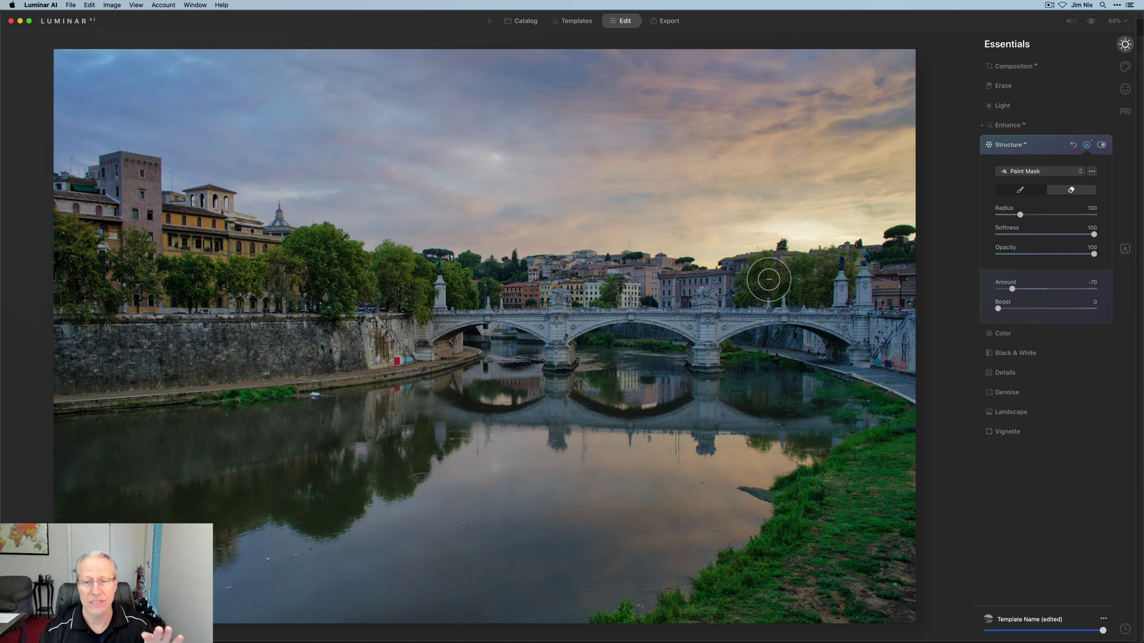
Copy the Structure mask for reuse and close the mask controls
click(1092, 172)
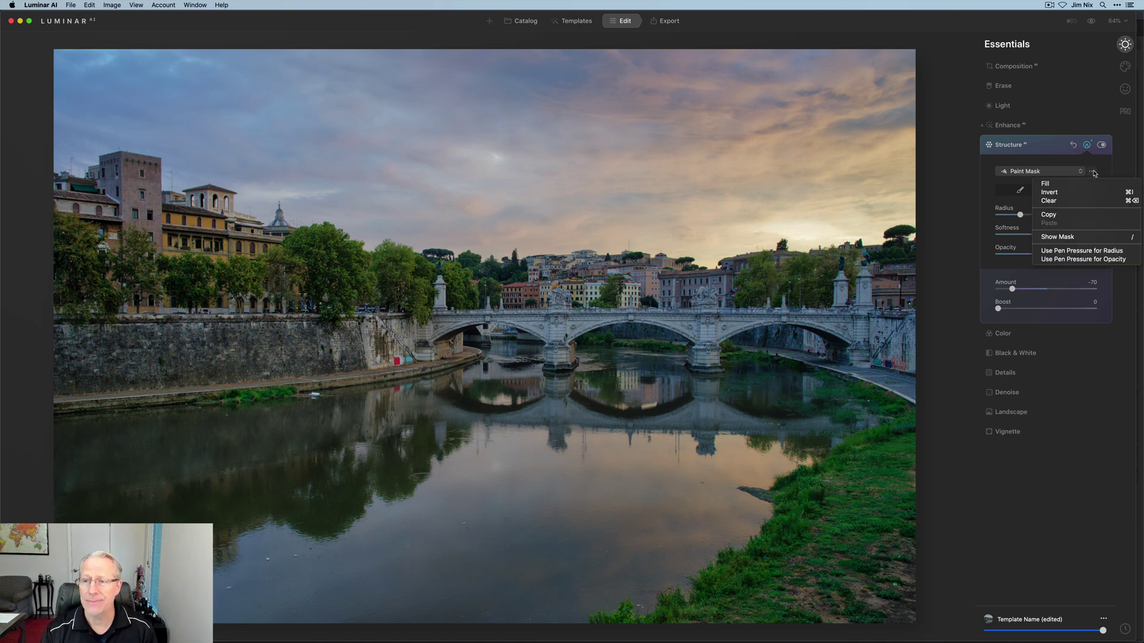
click(1063, 219)
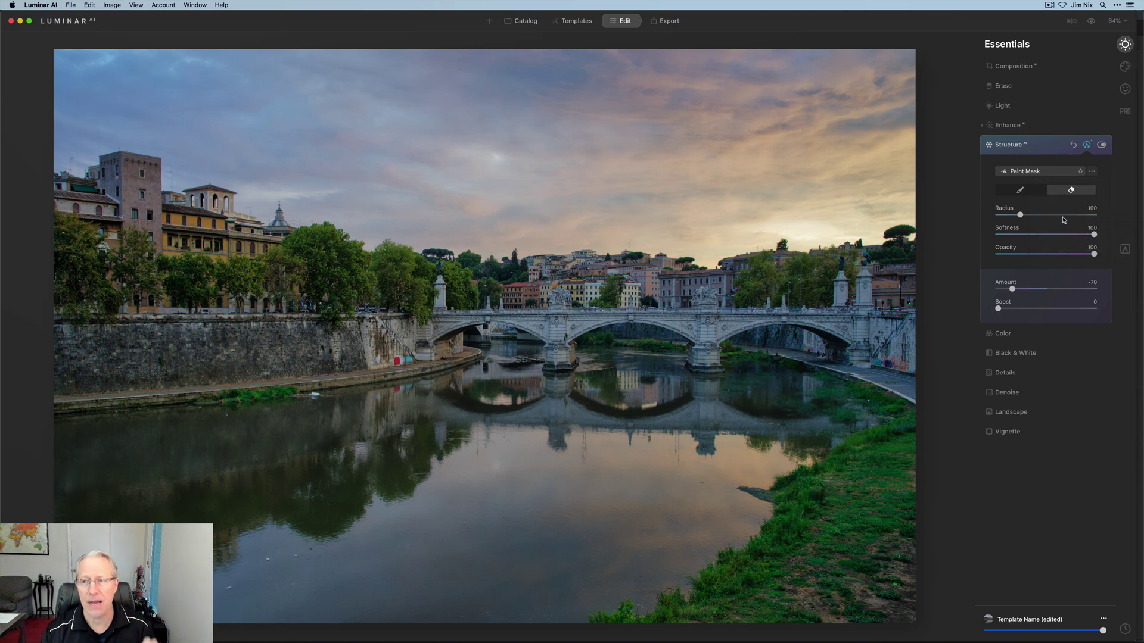
click(1087, 146)
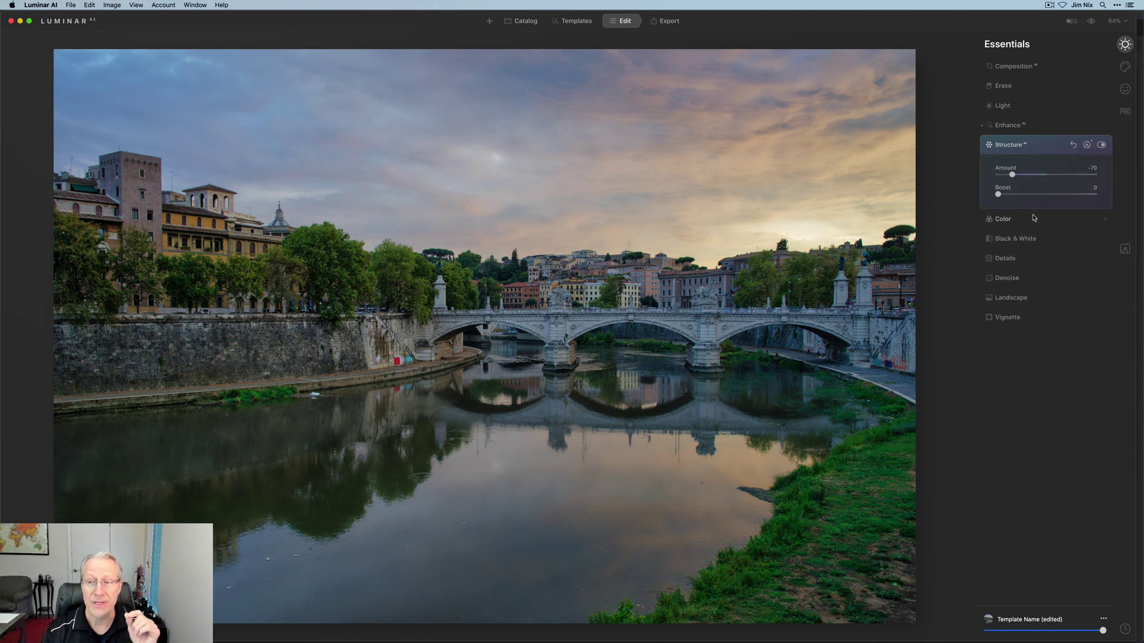
Set Details to Small Details 9, Medium Details 23 and Sharpen 22
click(1005, 258)
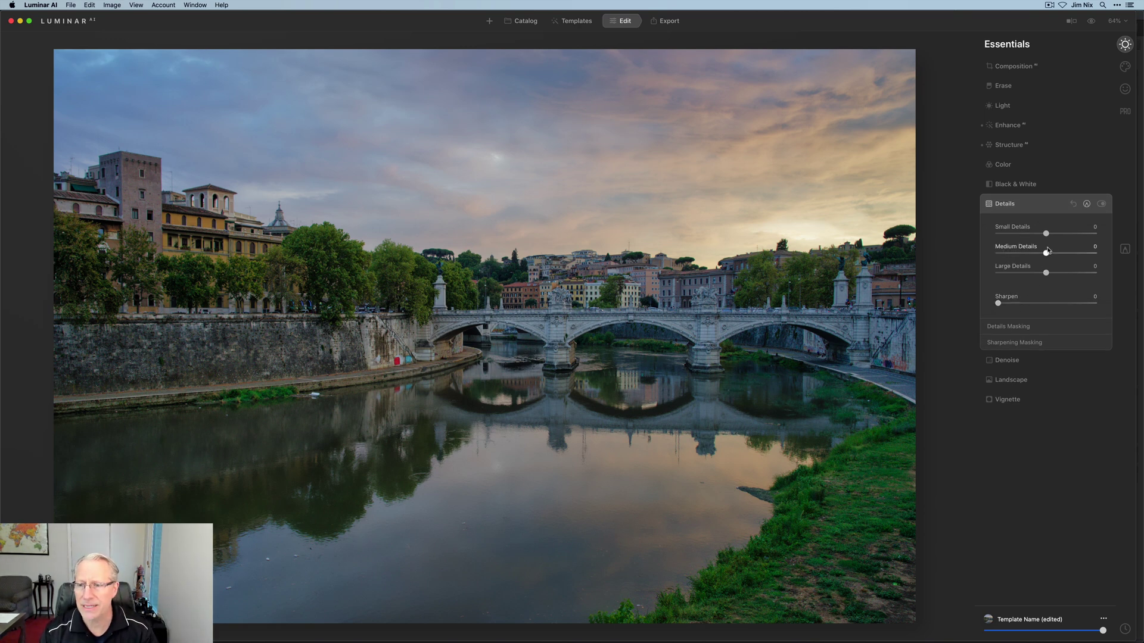
mouse_move(1047, 254)
mouse_down()
mouse_move(1057, 254)
mouse_move(1052, 237)
mouse_up()
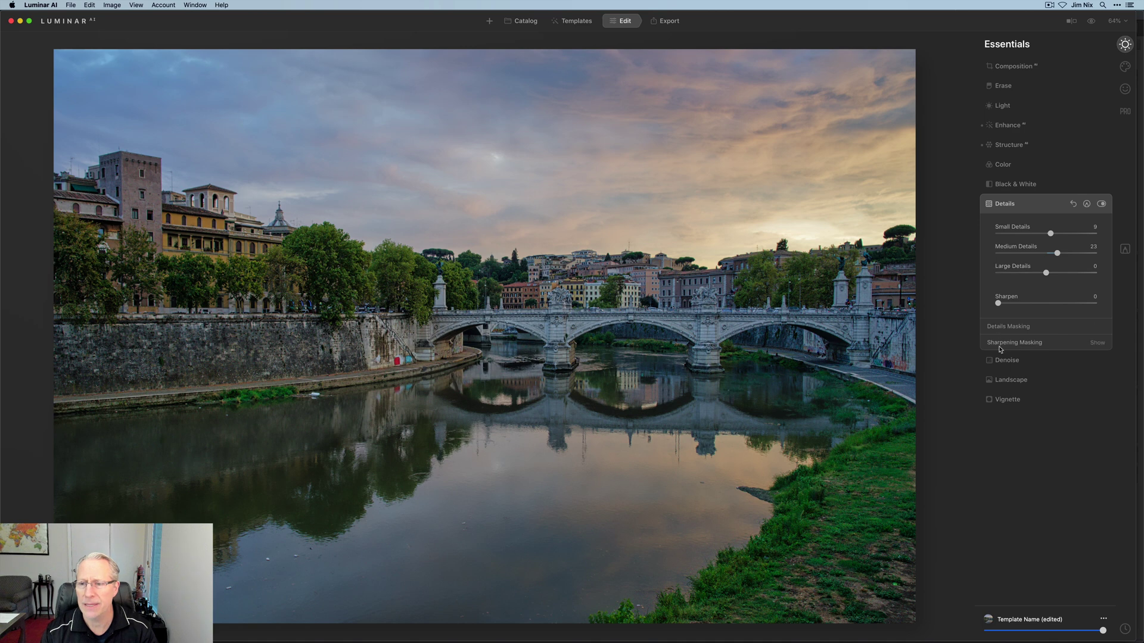
drag(998, 303, 1022, 304)
Paste the copied Structure mask onto Details and invert it so sharpening covers only land
click(1086, 203)
click(1092, 230)
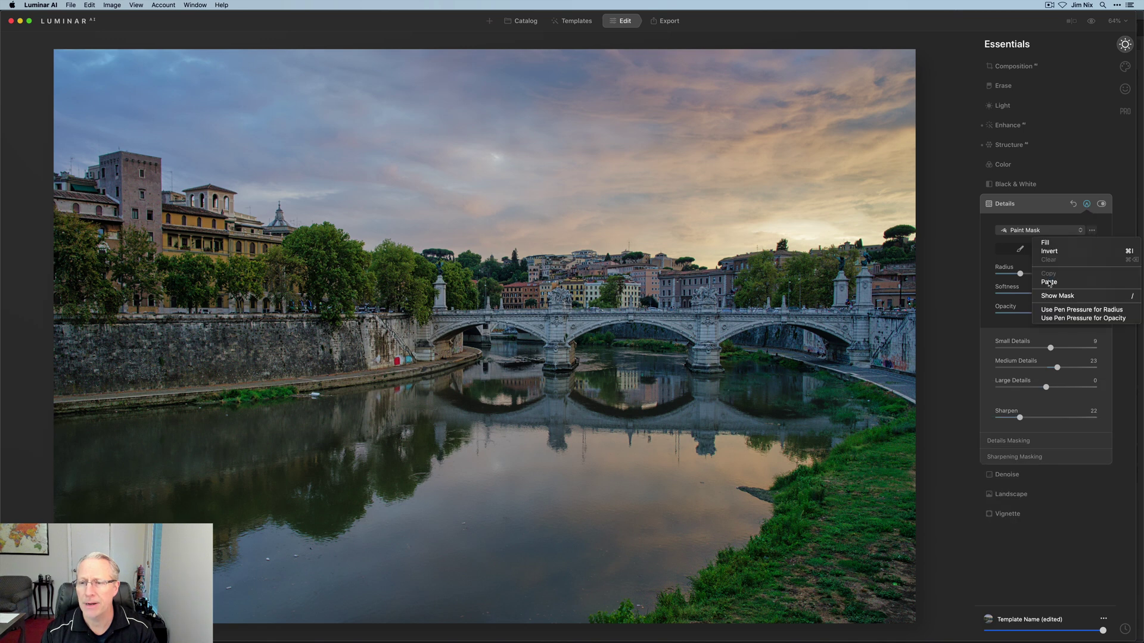
click(1083, 236)
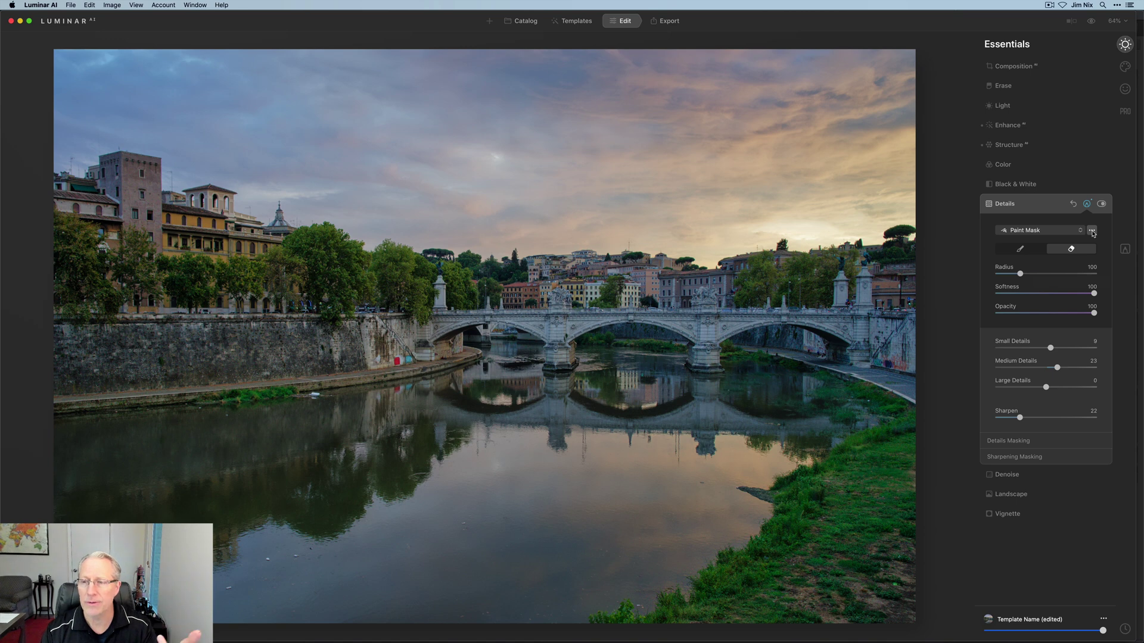
click(1092, 231)
click(1069, 254)
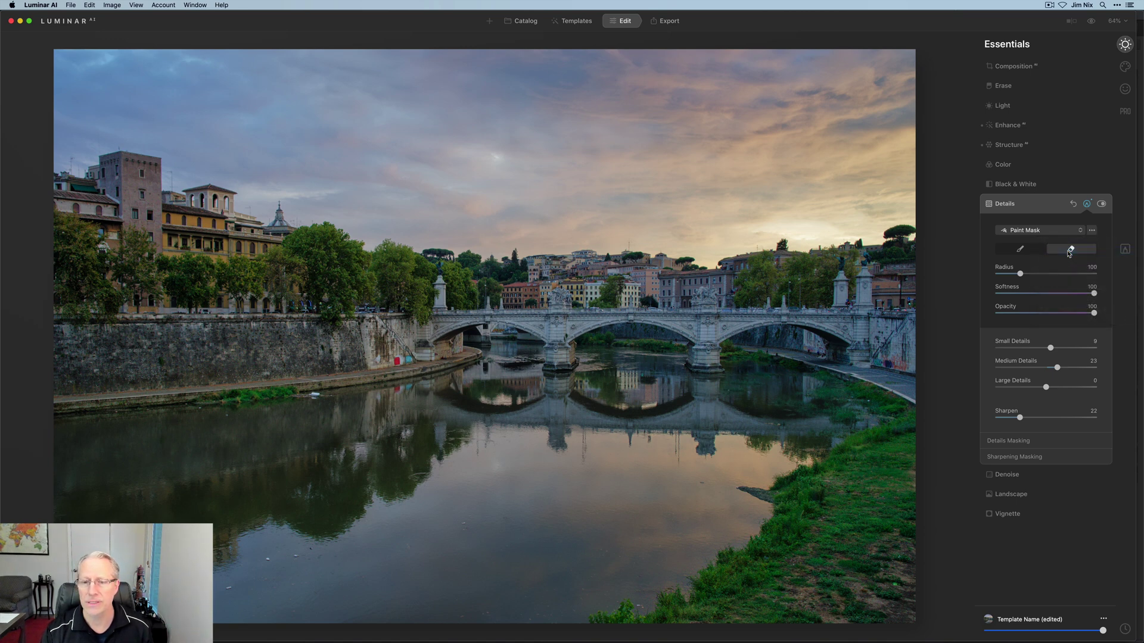
click(722, 442)
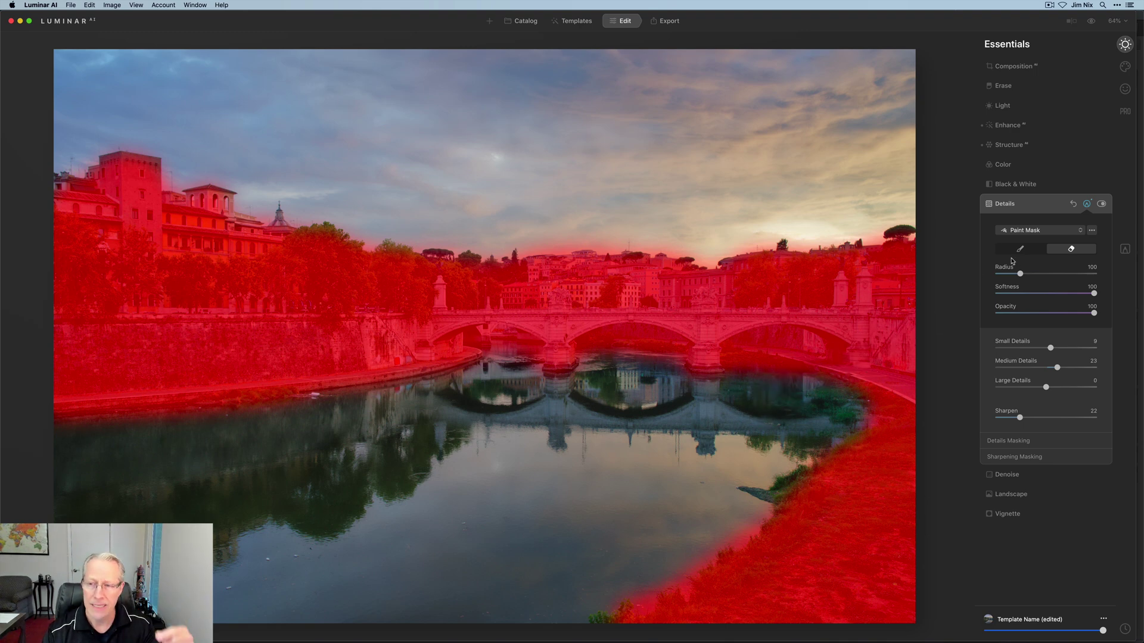
click(1057, 204)
click(1058, 204)
Set the Landscape Golden Hour slider to 53 to warm the sunset scene
click(1011, 244)
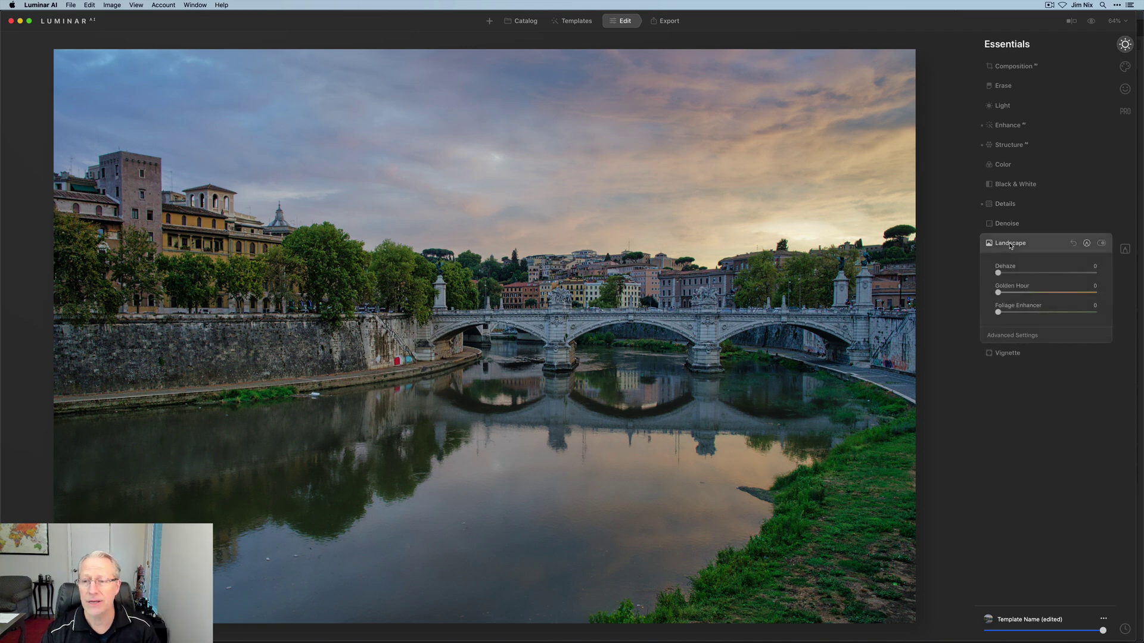
drag(999, 292, 1035, 293)
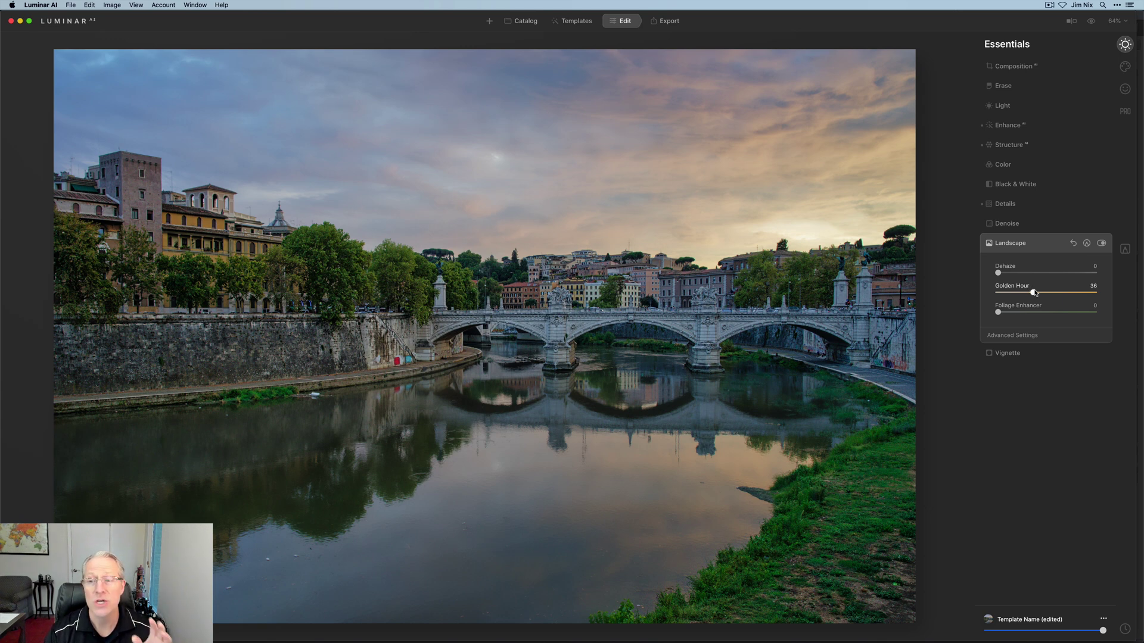
drag(1035, 293, 1051, 292)
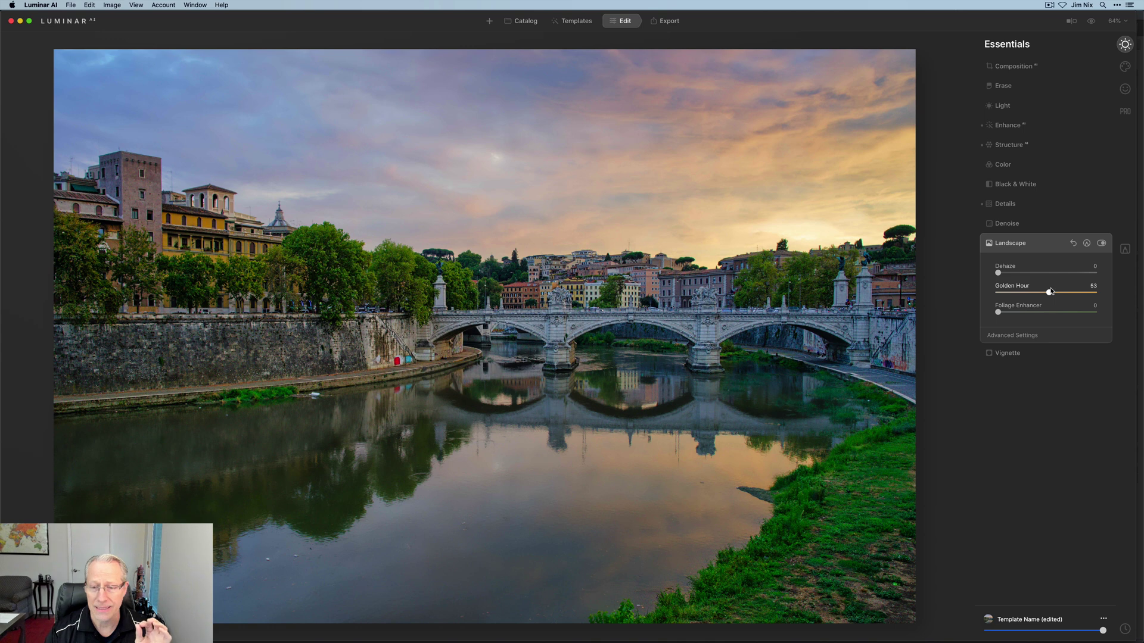
Lower Green saturation to -58 in Color > HSL
click(1025, 166)
click(990, 259)
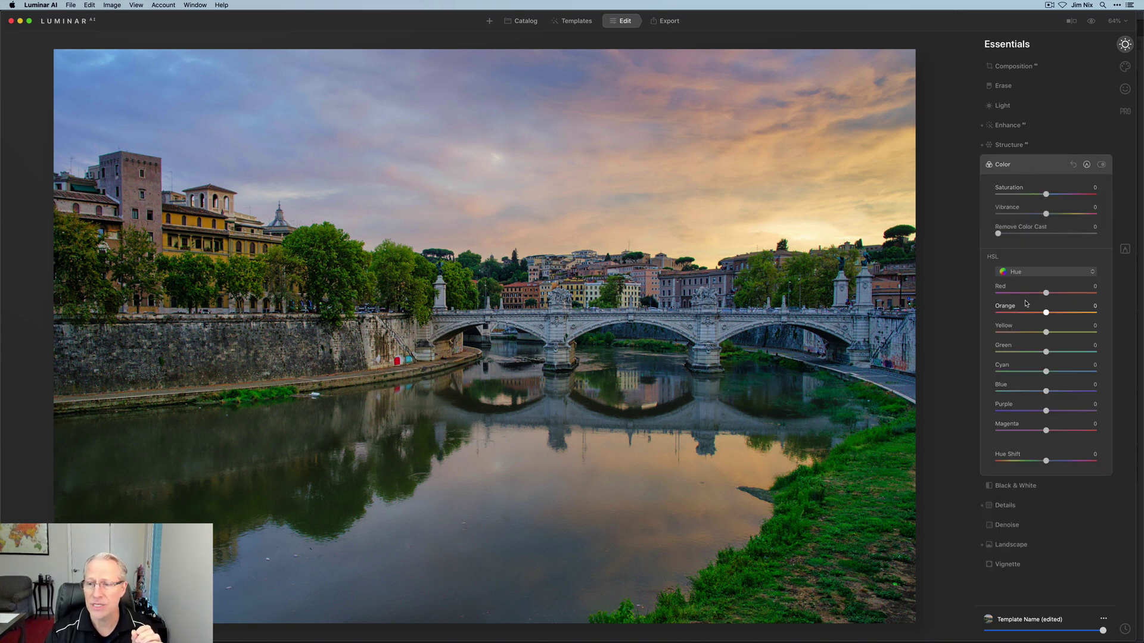
click(1022, 273)
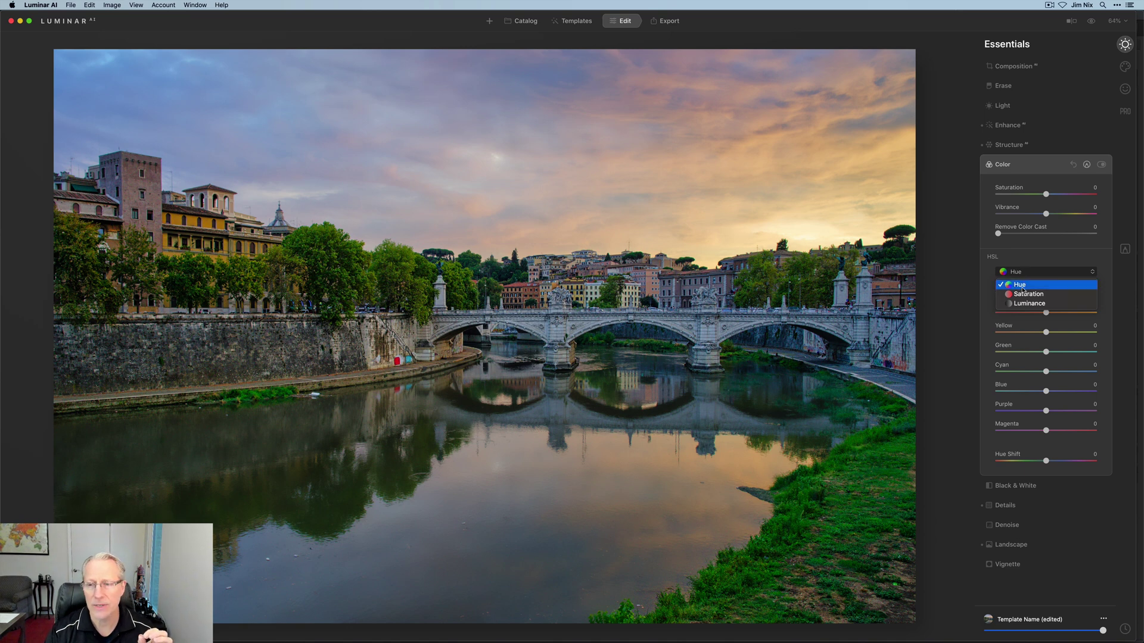
click(1024, 295)
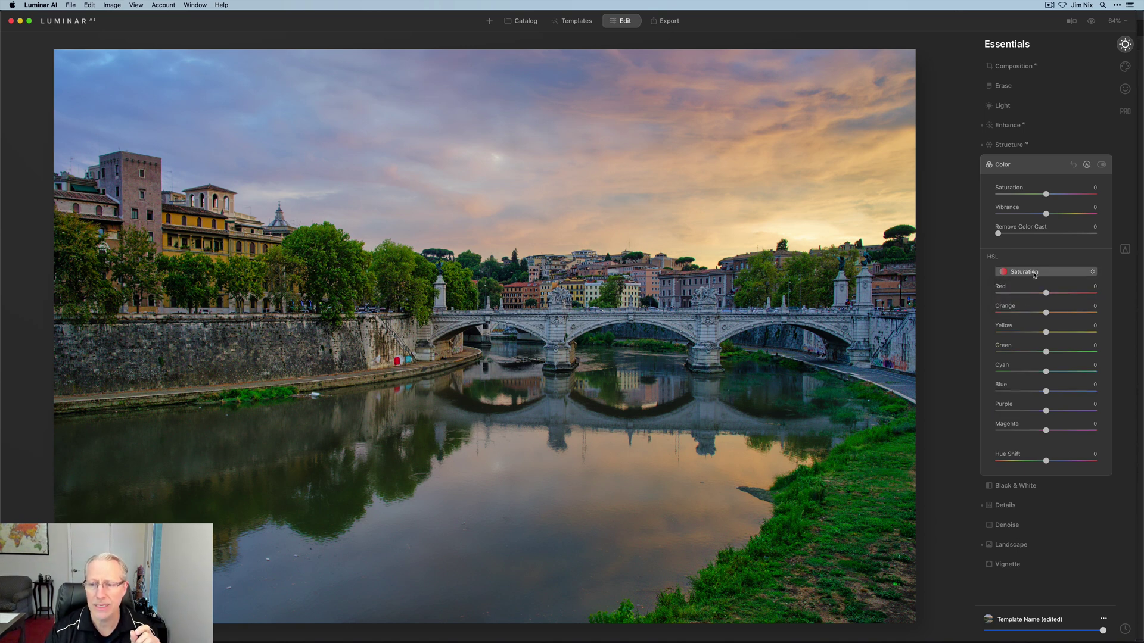
drag(1046, 352, 1018, 350)
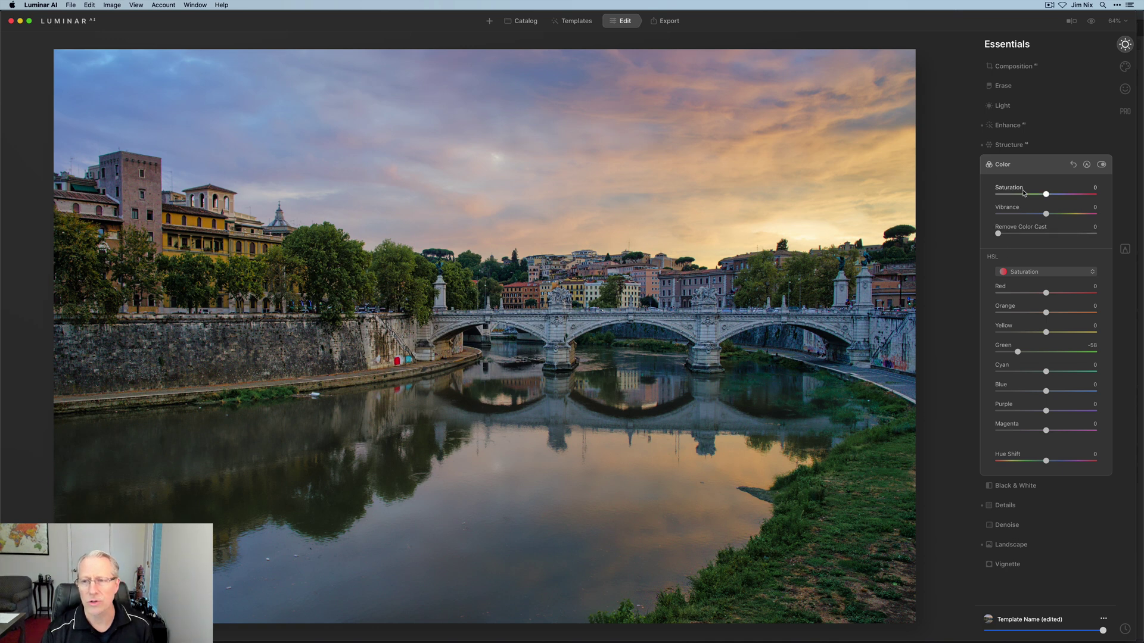
click(1039, 165)
Apply the Mystical creative effect with its Amount at 34
click(1125, 66)
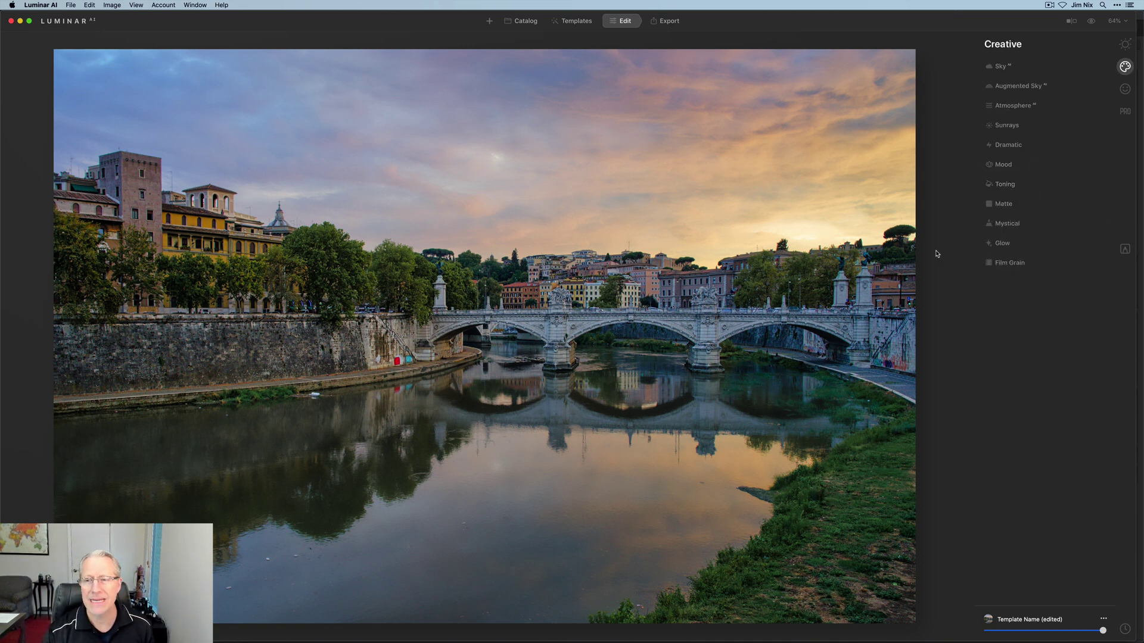
click(1009, 224)
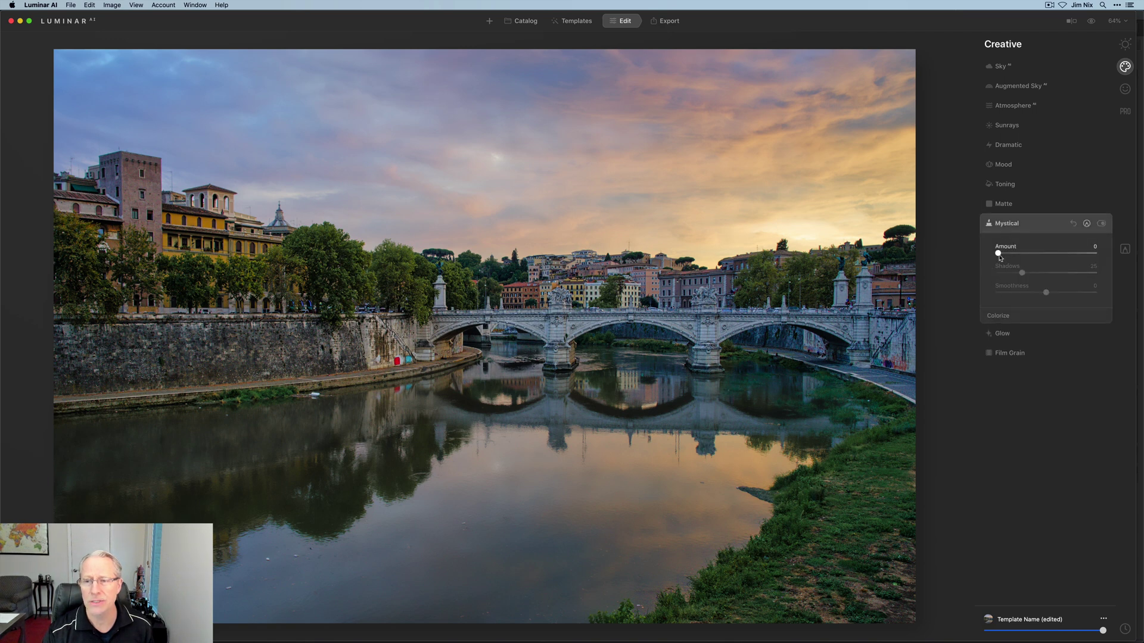
drag(998, 253, 1033, 256)
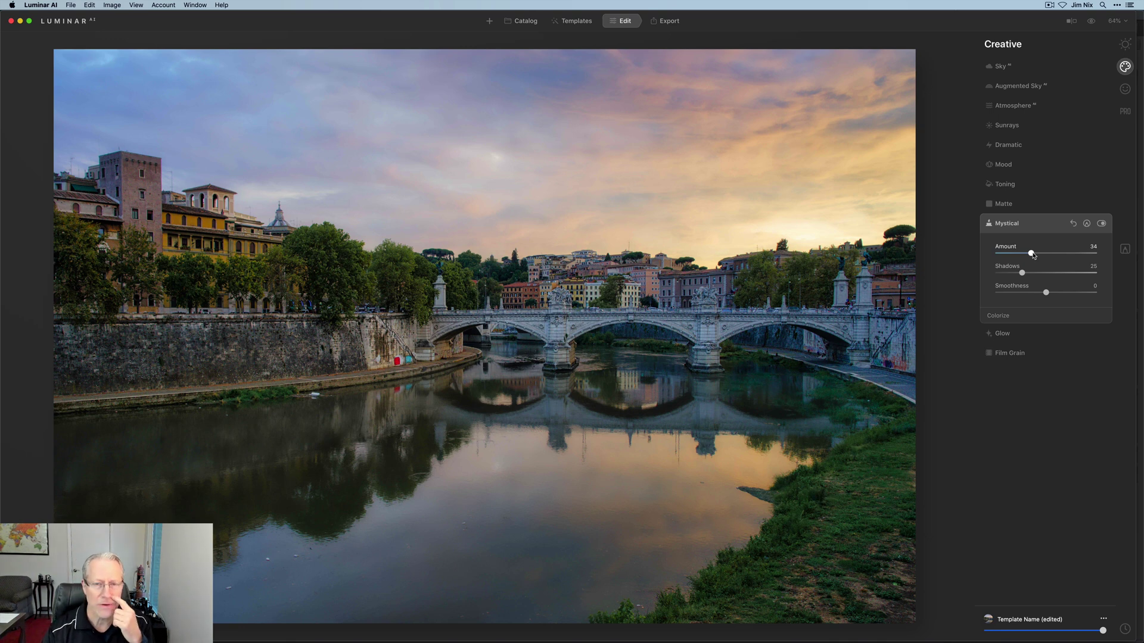
In Color Harmony's Color Balance, set the shadows Yellow-Blue to 4
click(1125, 111)
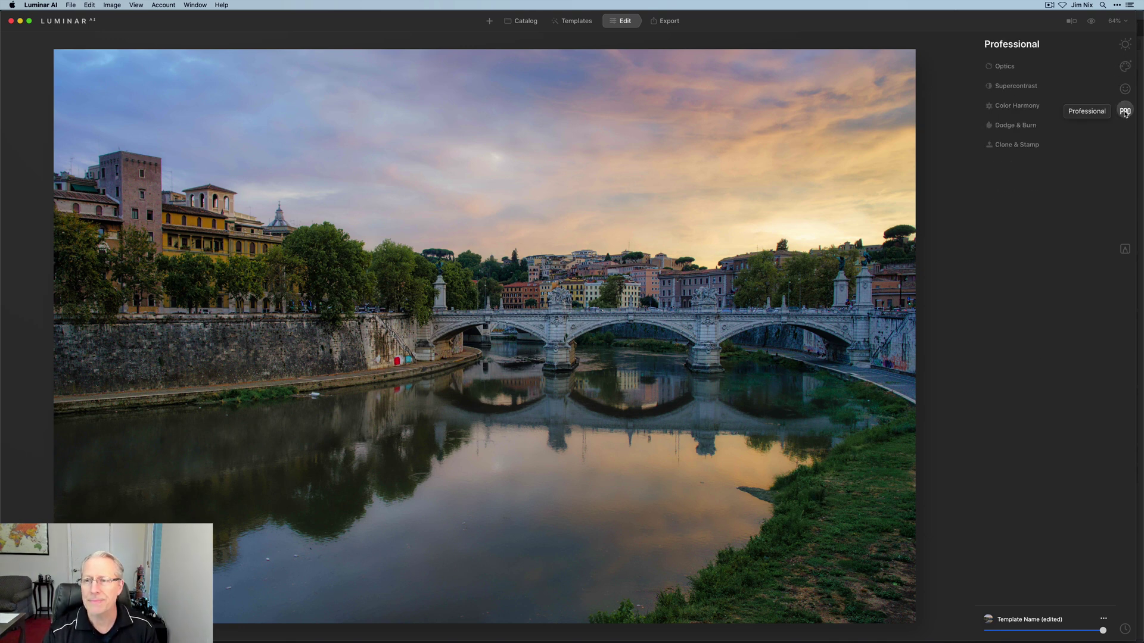
click(1029, 105)
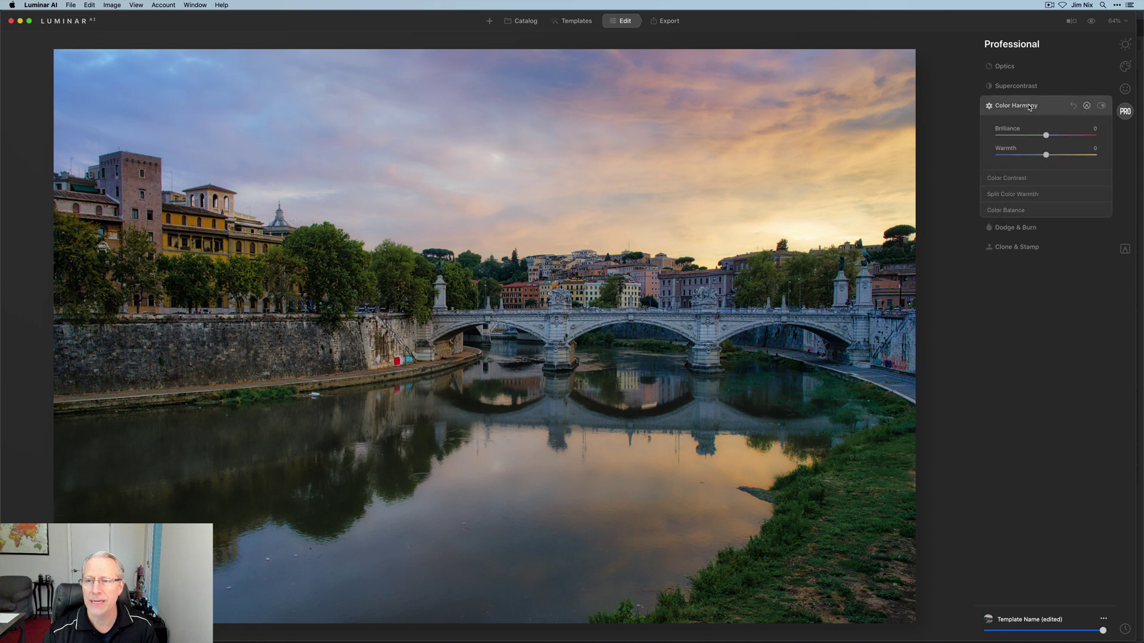
click(1007, 210)
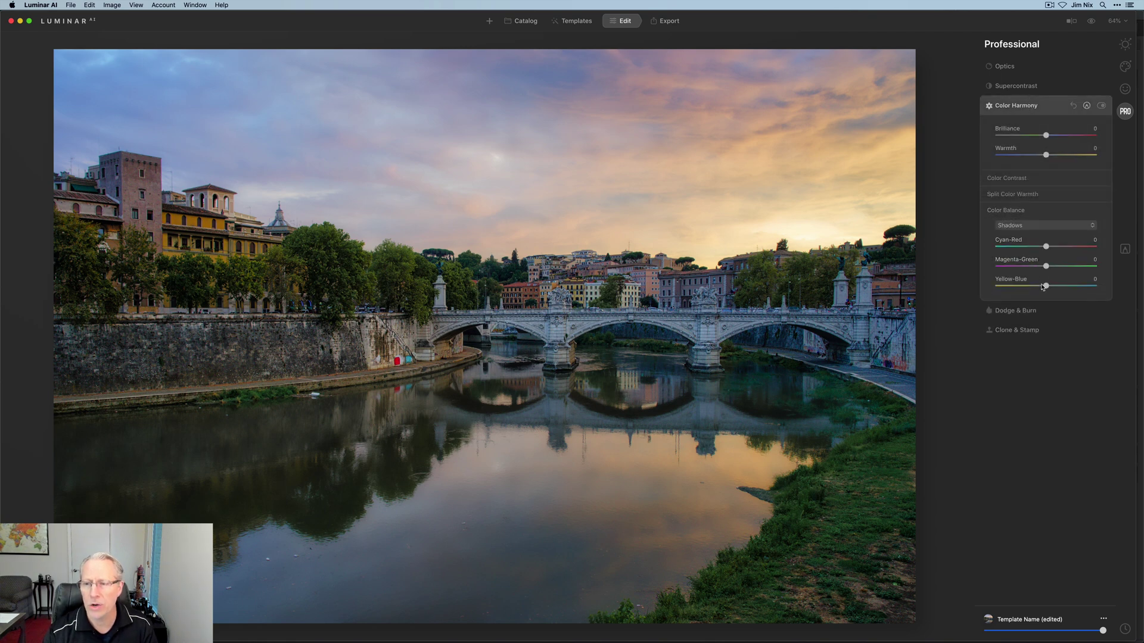
drag(1045, 286, 1048, 289)
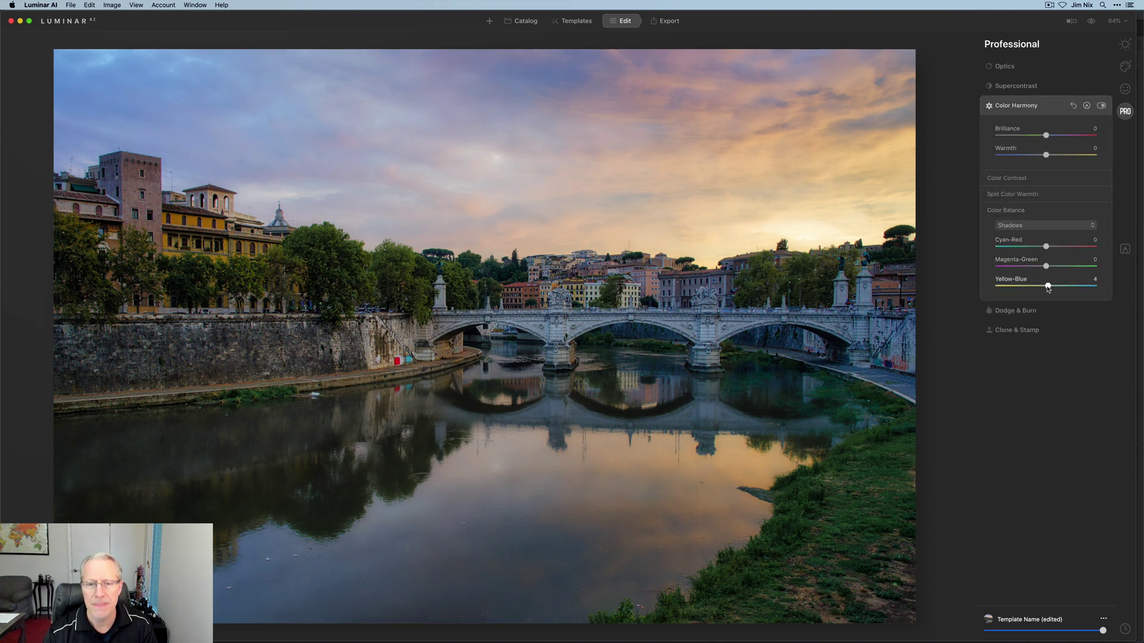
Set highlights Cyan-Red 3 and Magenta-Green -7, then toggle Color Harmony off and on to compare
click(1040, 226)
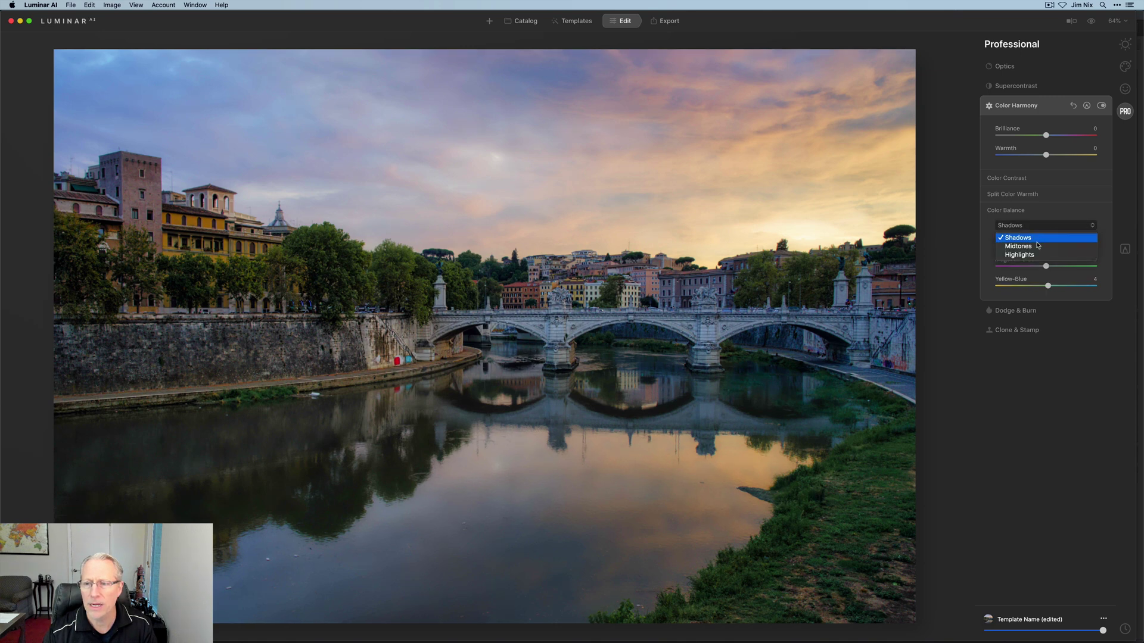
click(1036, 255)
drag(1046, 267, 1049, 249)
click(1102, 107)
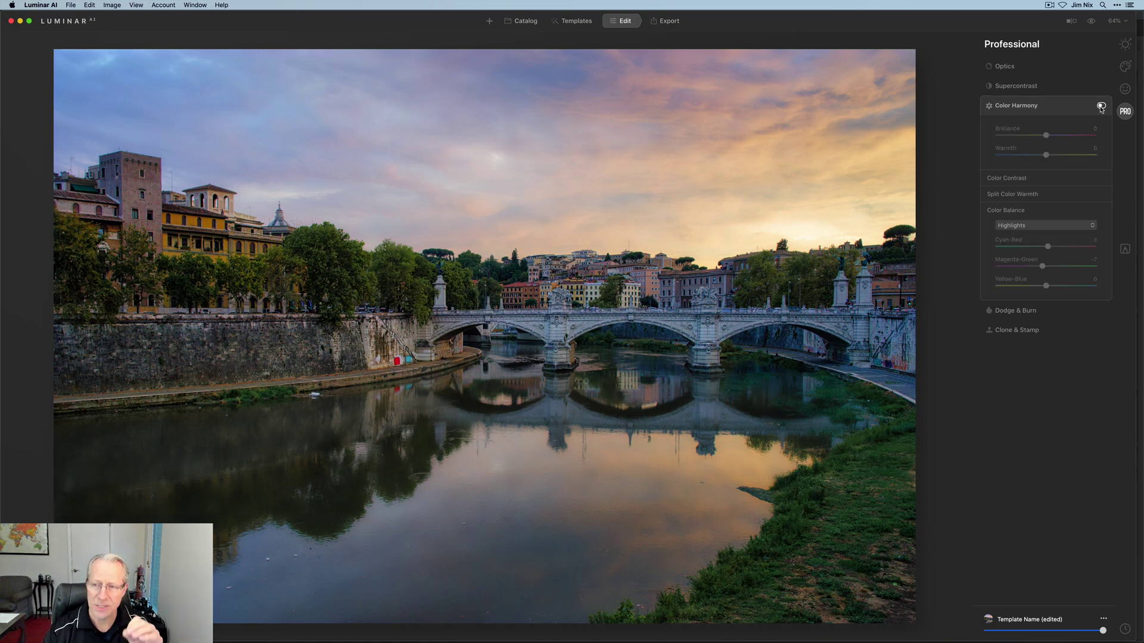
click(1101, 106)
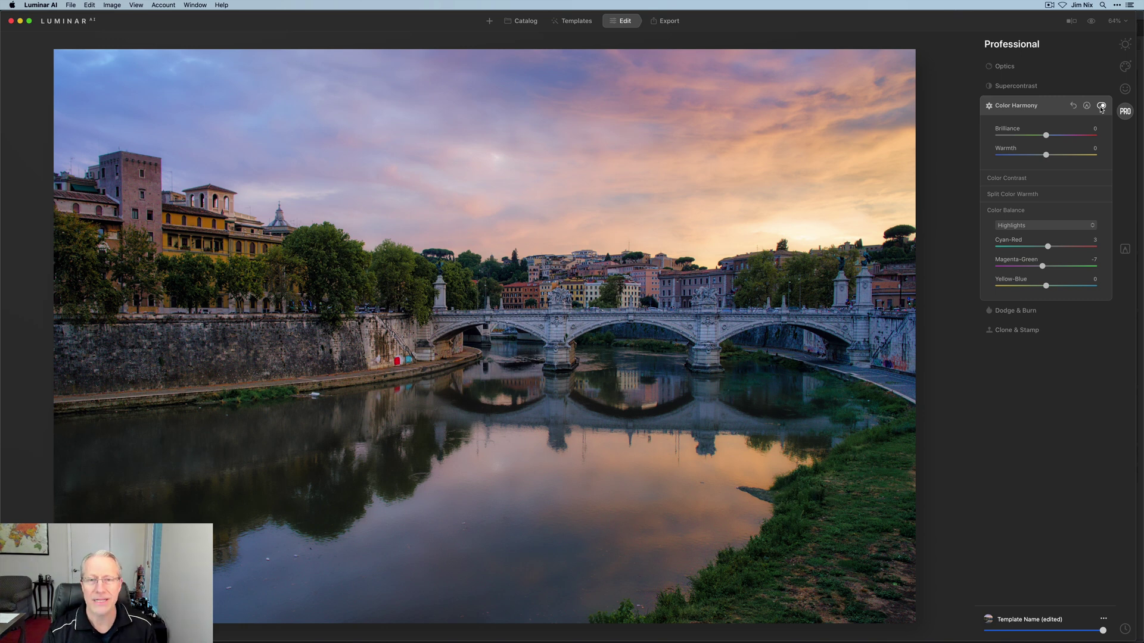
Start a Save to Disk export and rename the file to DSC09575 copy-DXO-LAI
click(674, 24)
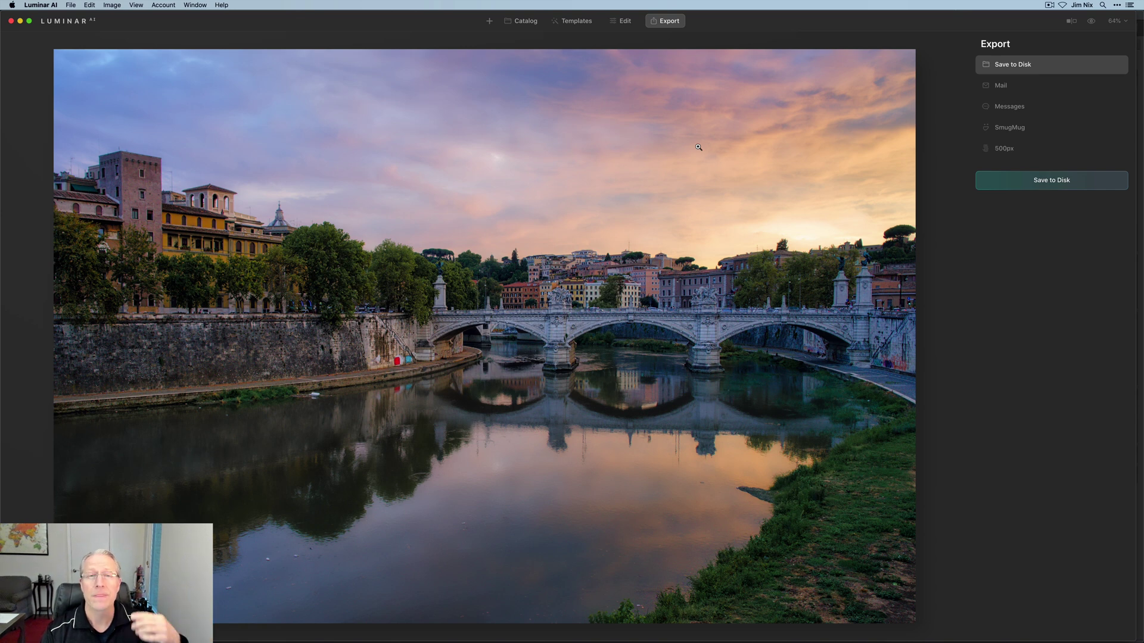
click(1058, 181)
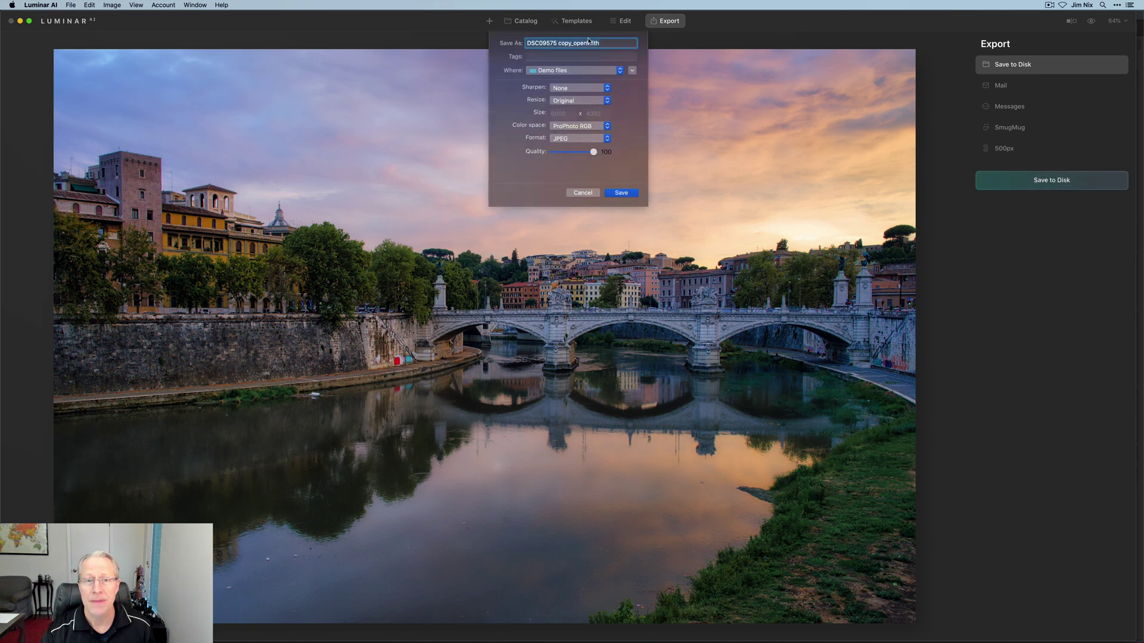
click(605, 43)
double_click(605, 43)
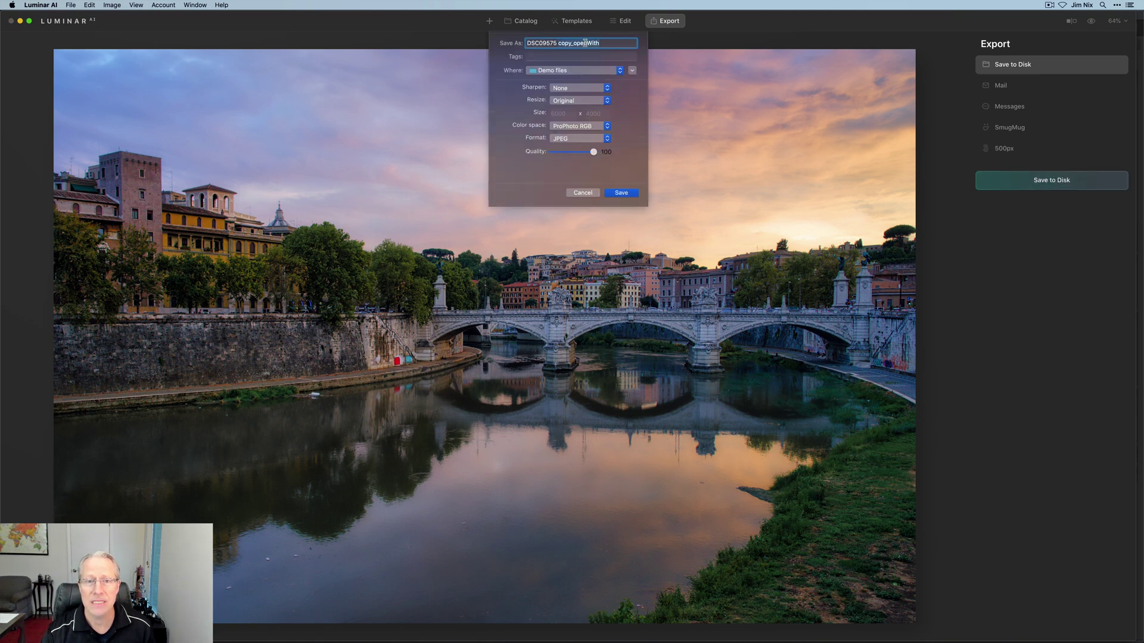
key(Right)
key(BackSpace)
key(BackSpace)
key(BackSpace)
key(BackSpace)
key(BackSpace)
key(BackSpace)
key(BackSpace)
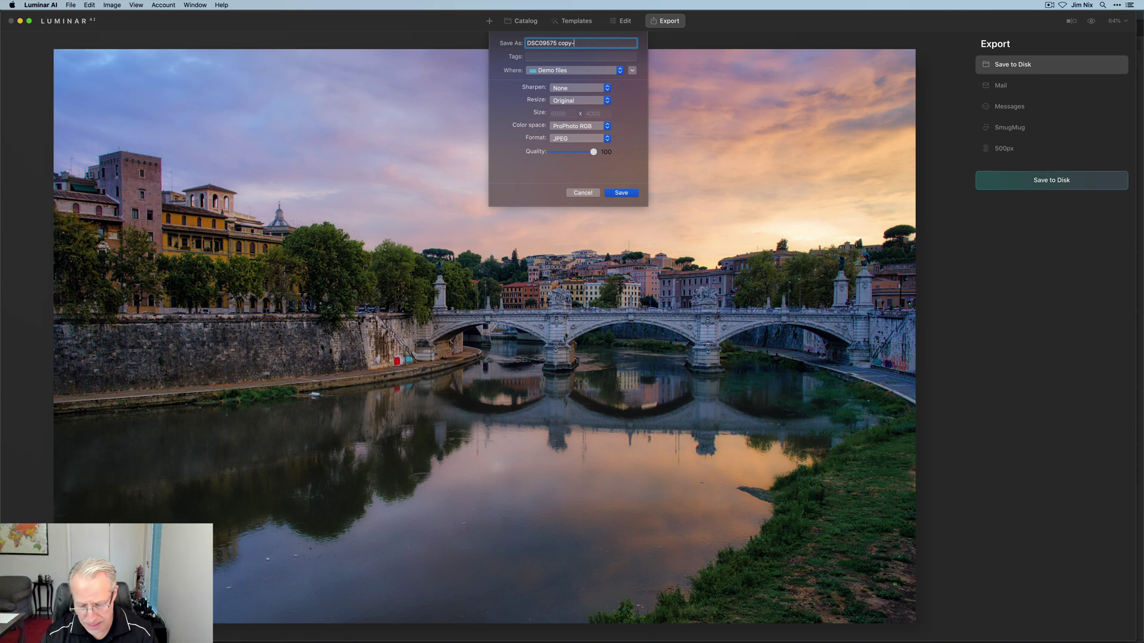
text(DXO)
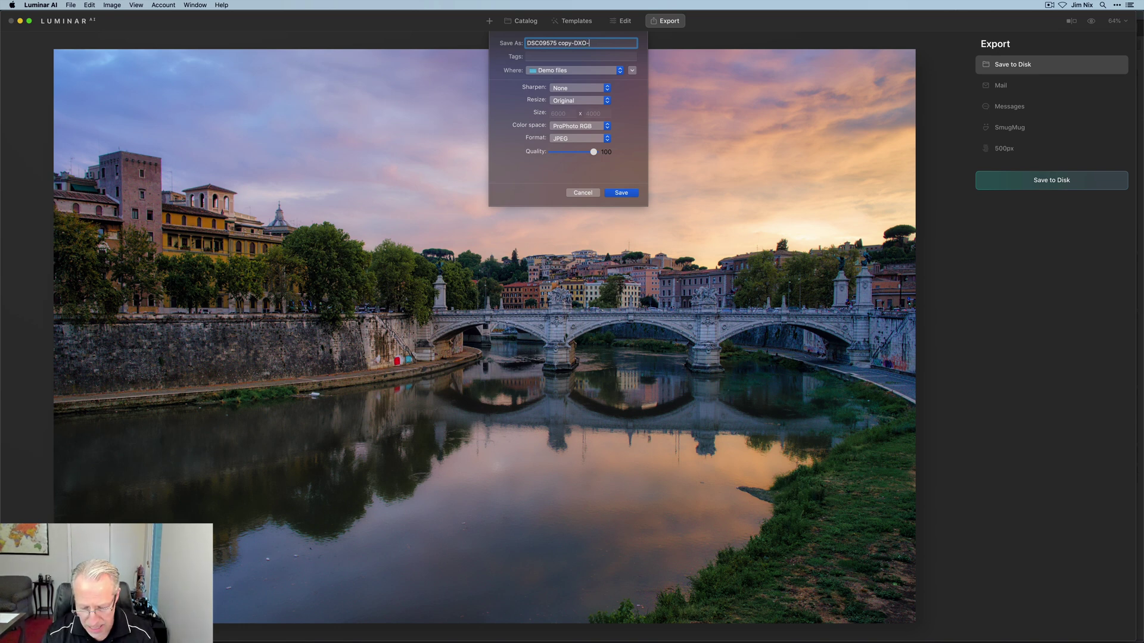
text(-LAI)
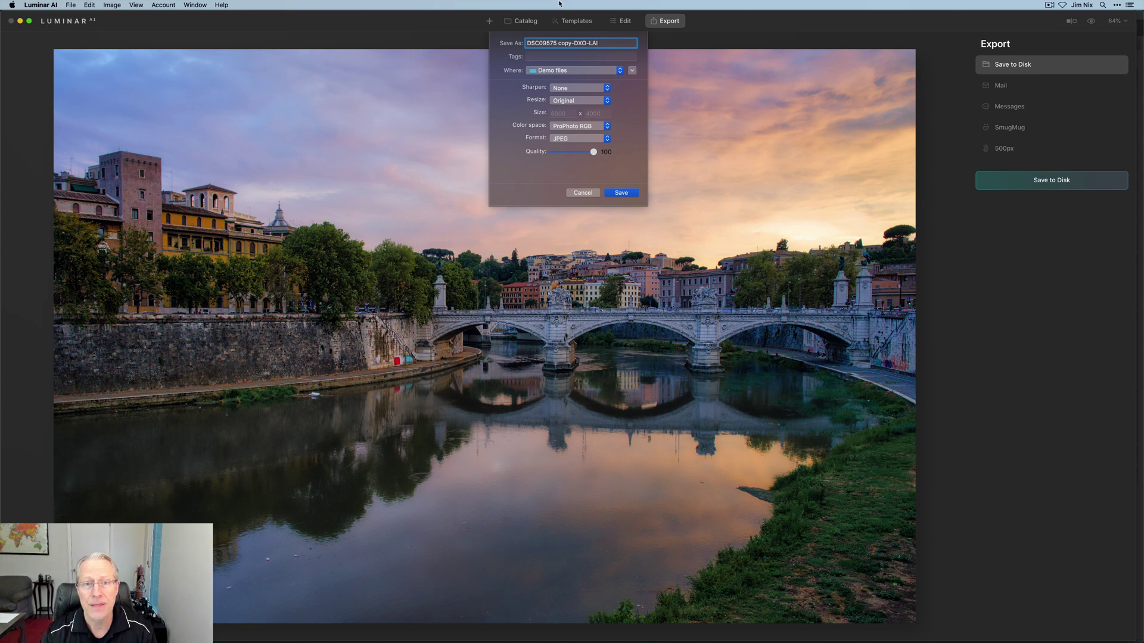
Save to Demo files as a ProPhoto RGB TIFF with no compression
click(559, 72)
click(560, 71)
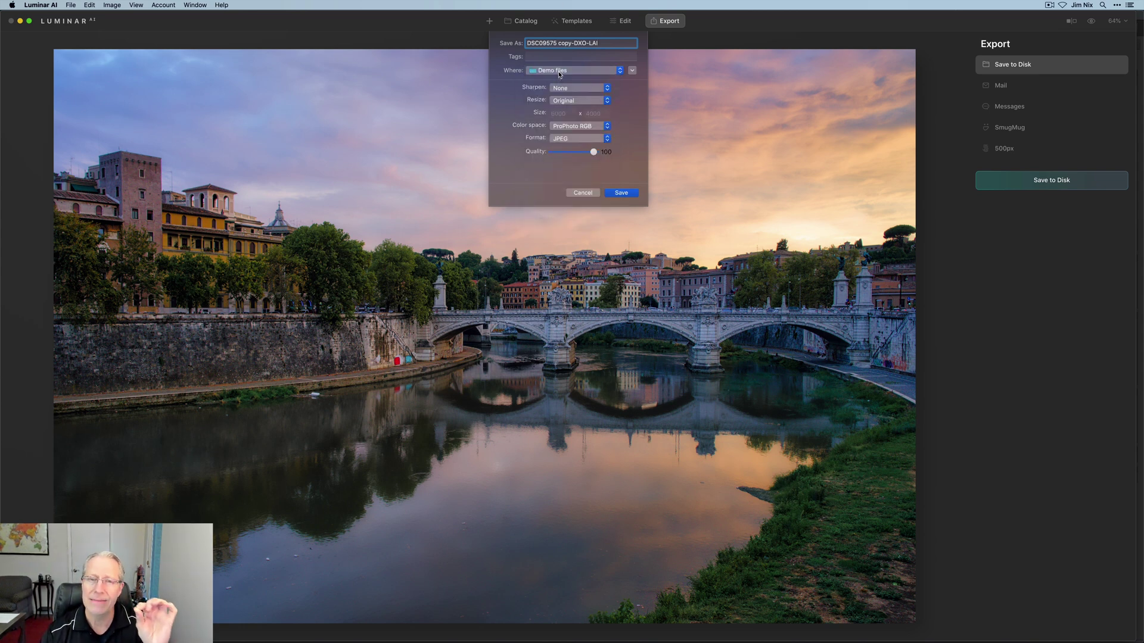
click(562, 125)
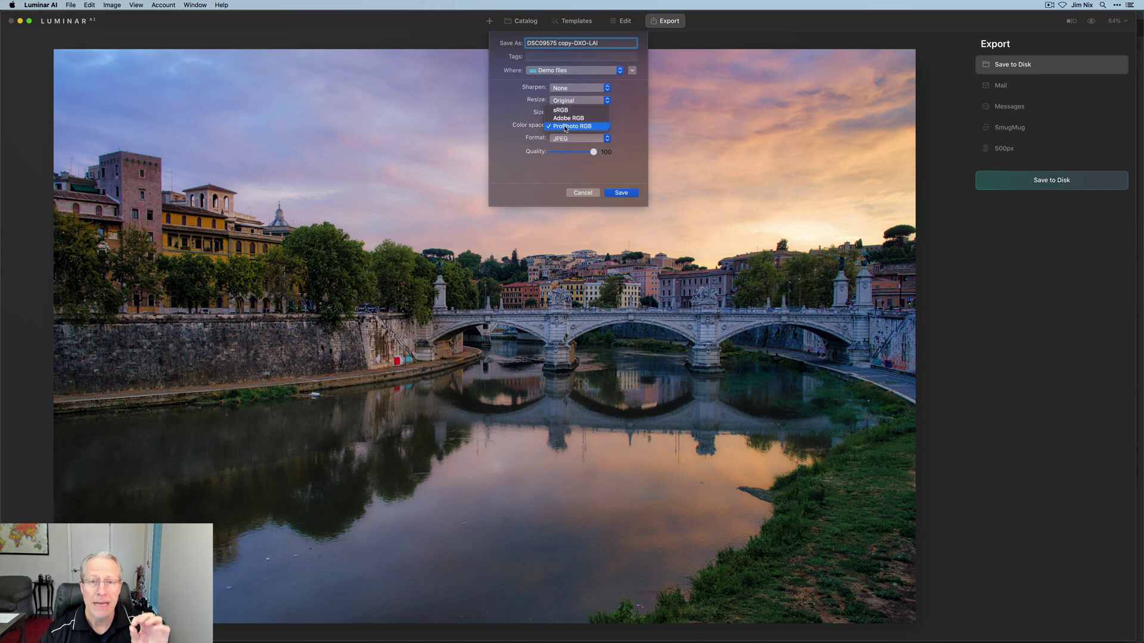
click(563, 126)
click(565, 142)
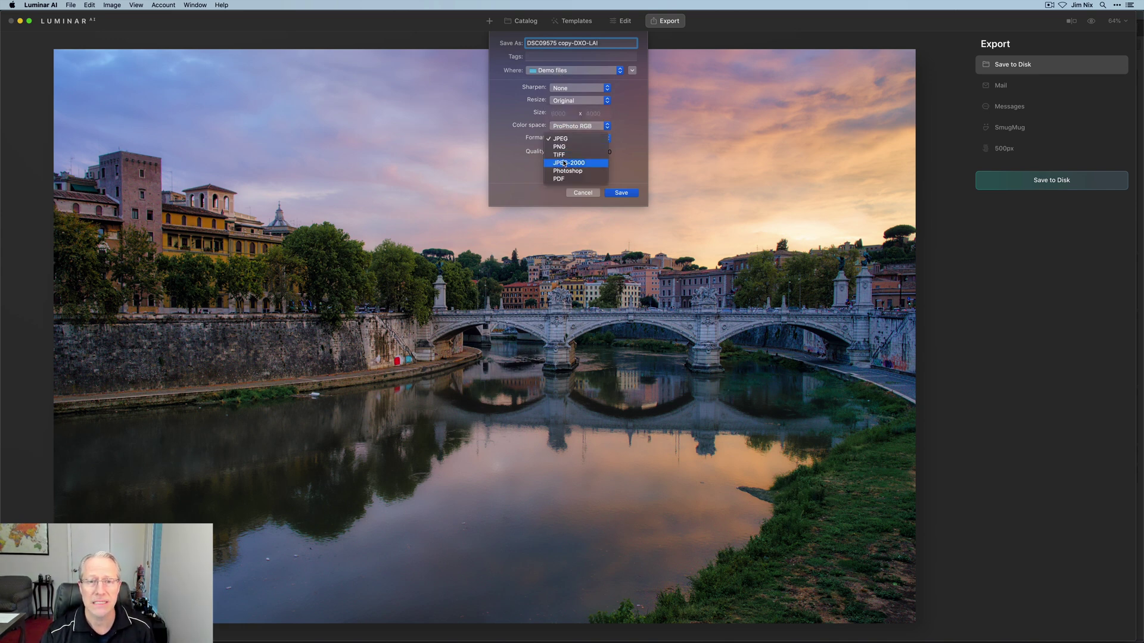
click(564, 158)
click(563, 155)
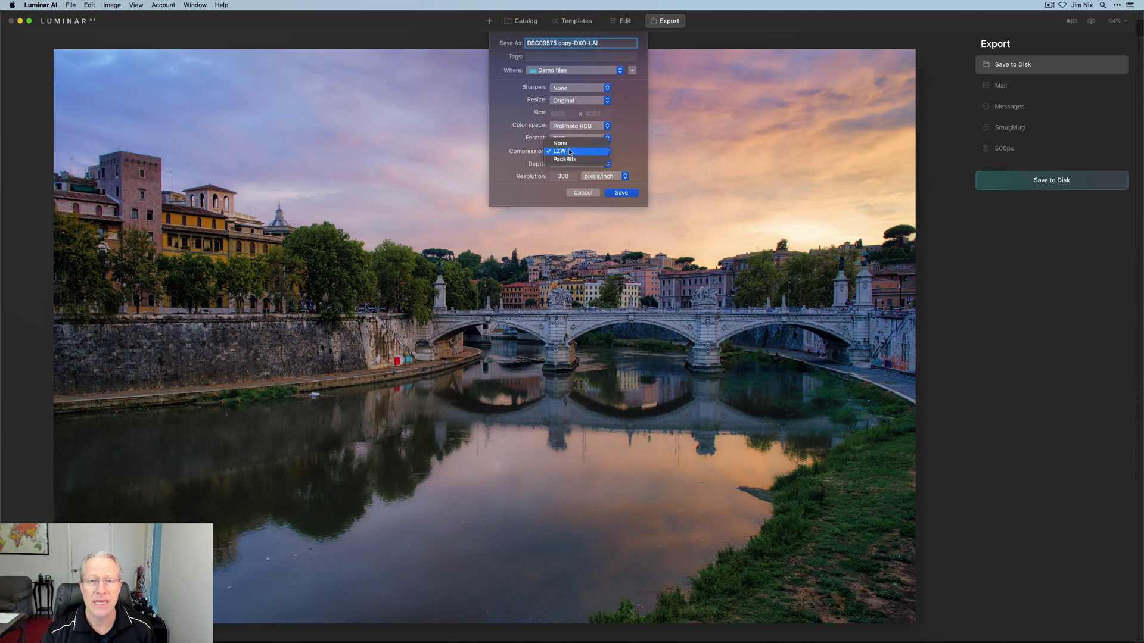
click(560, 143)
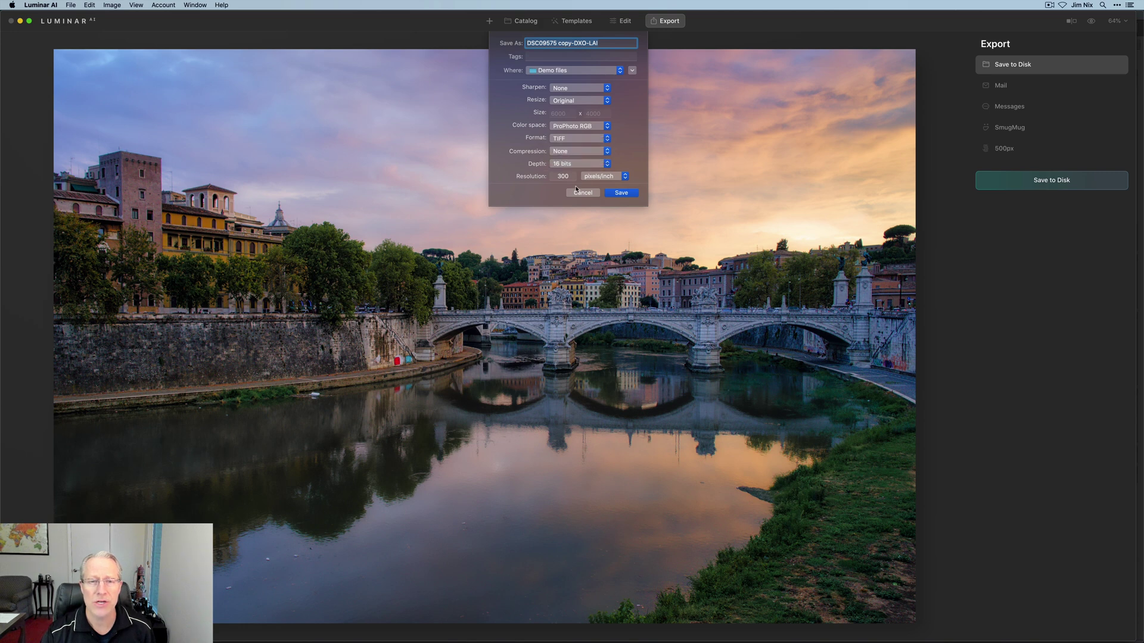
click(624, 194)
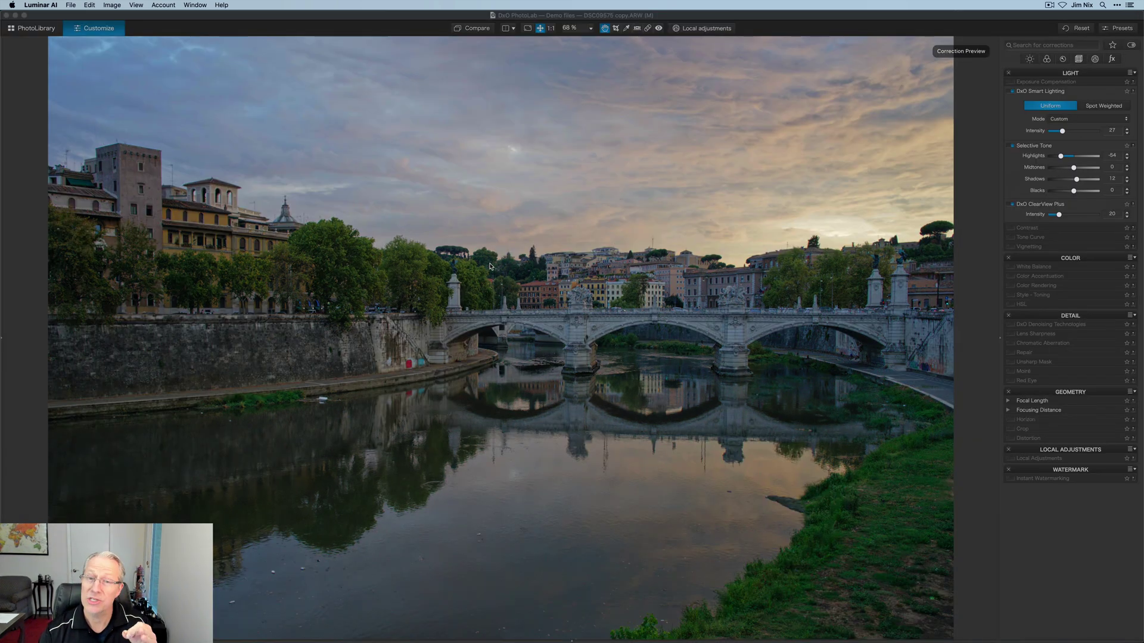
Back in DxO PhotoLab, locate DSC09575 copy-DXO-LAI.tiff beside the original ARW and select it
click(34, 33)
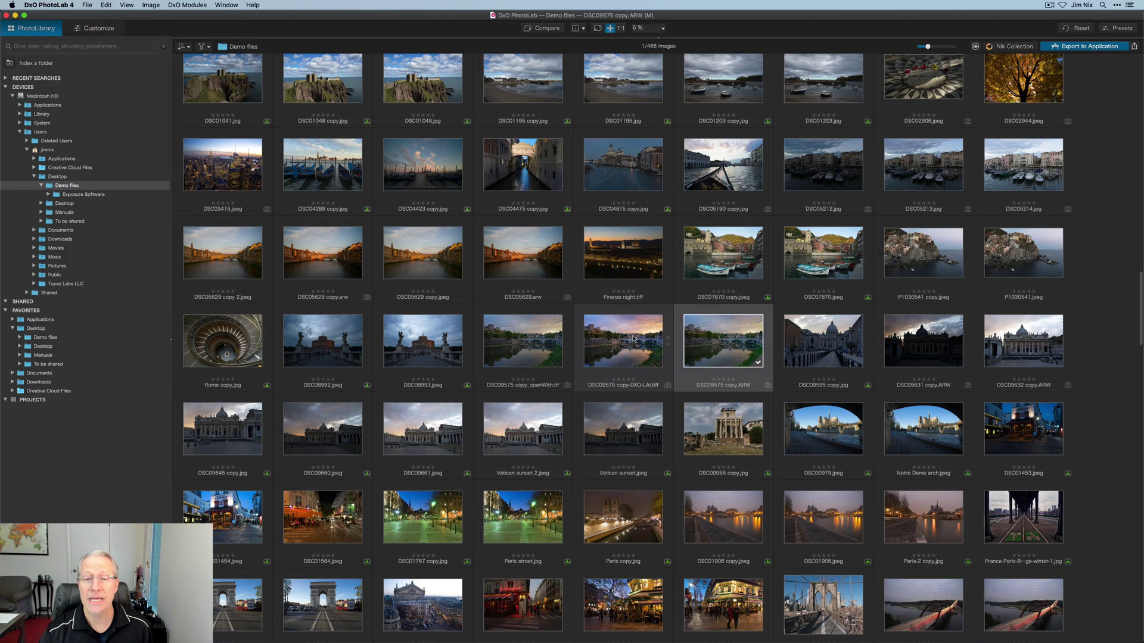
scroll(641, 316, down, 2)
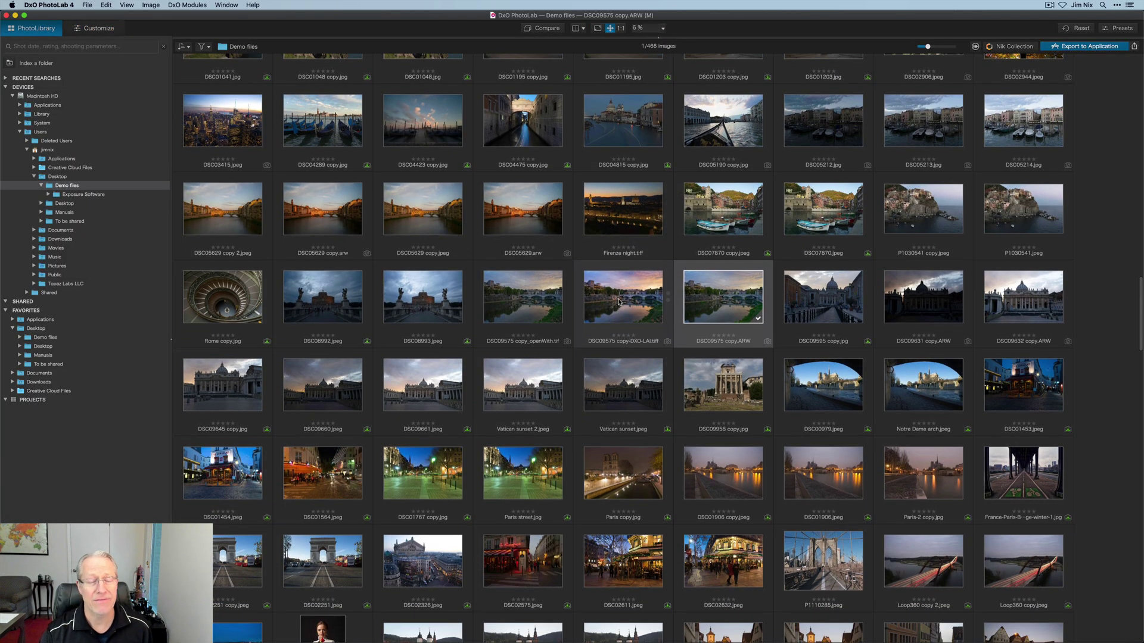
mouse_move(619, 302)
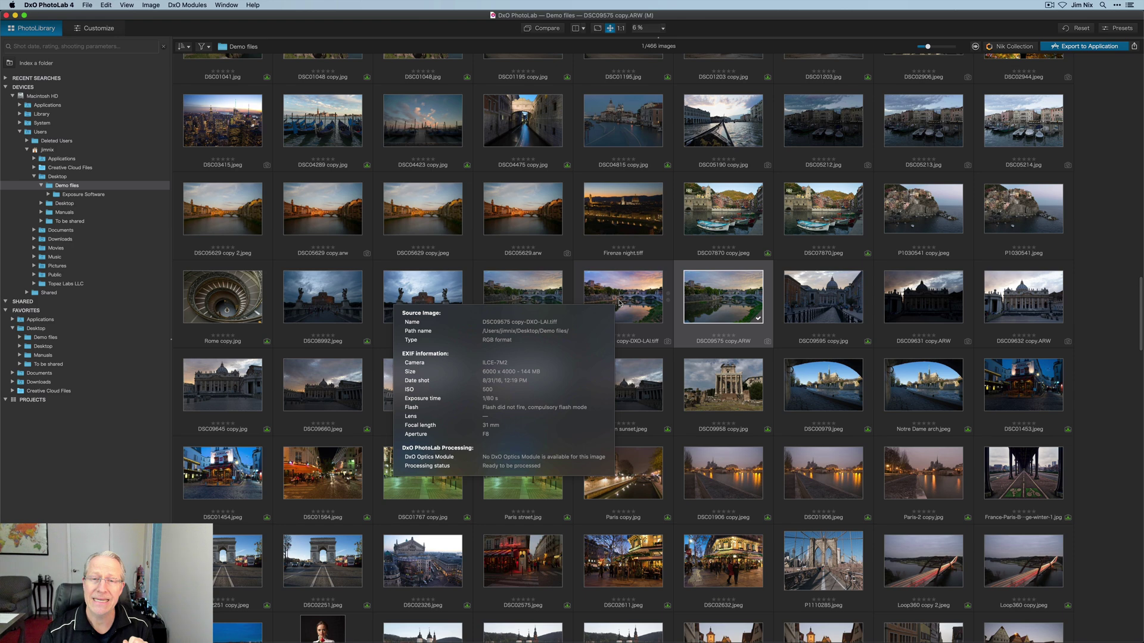
click(620, 302)
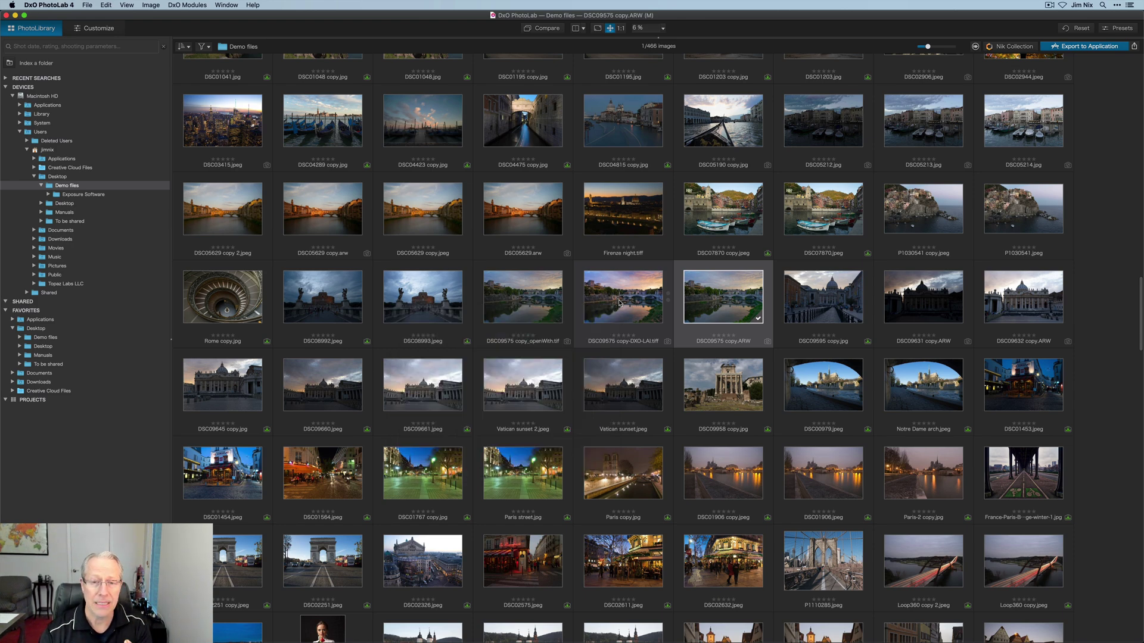
Open DSC09575 copy-DXO-LAI.tiff in the Customize workspace to review the warm sunset edit
double_click(620, 302)
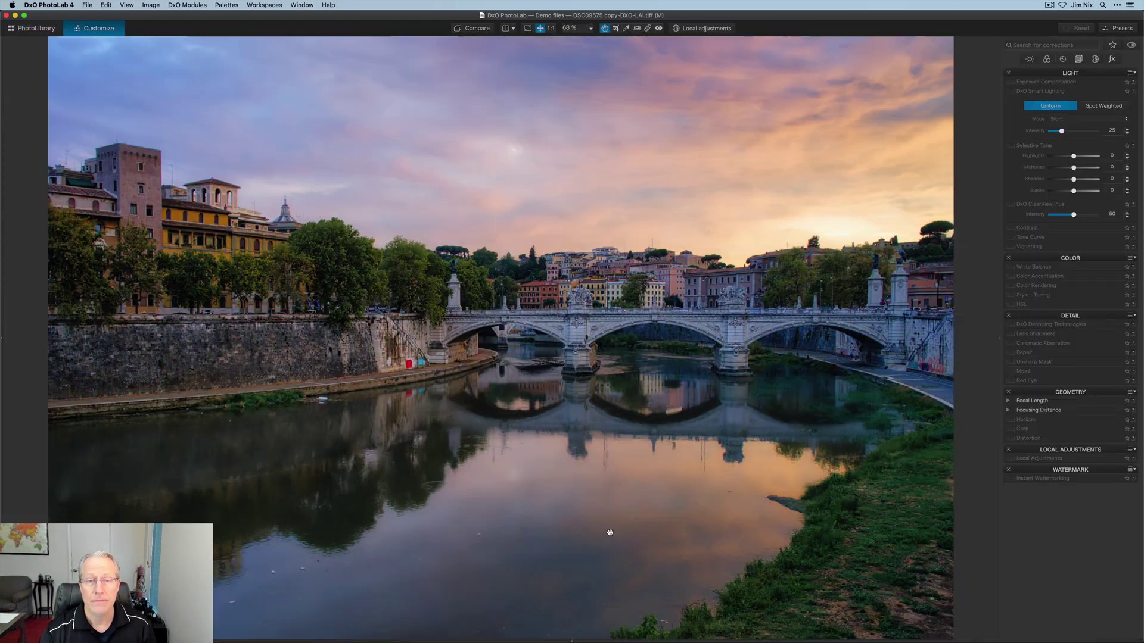